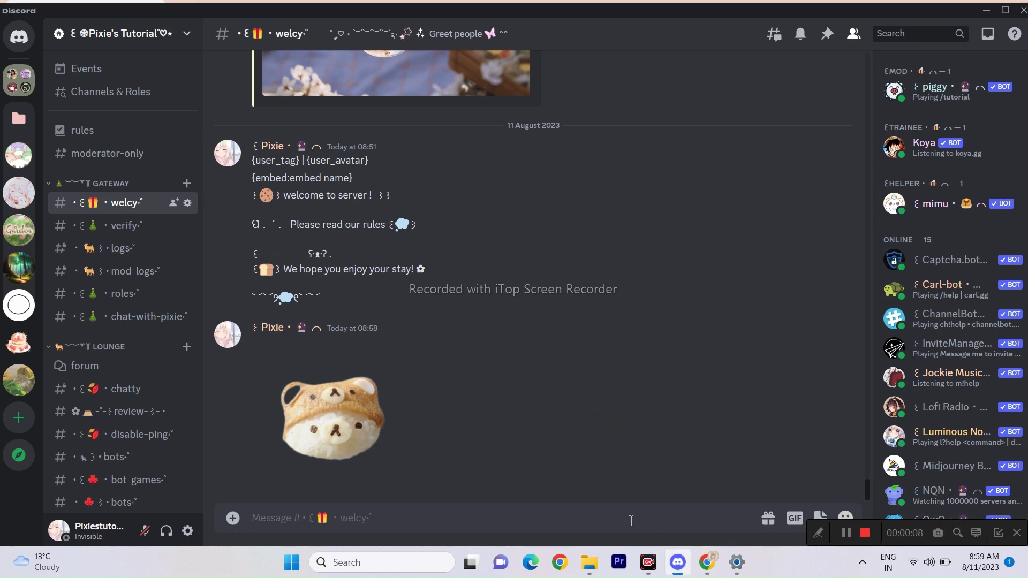
type("@")
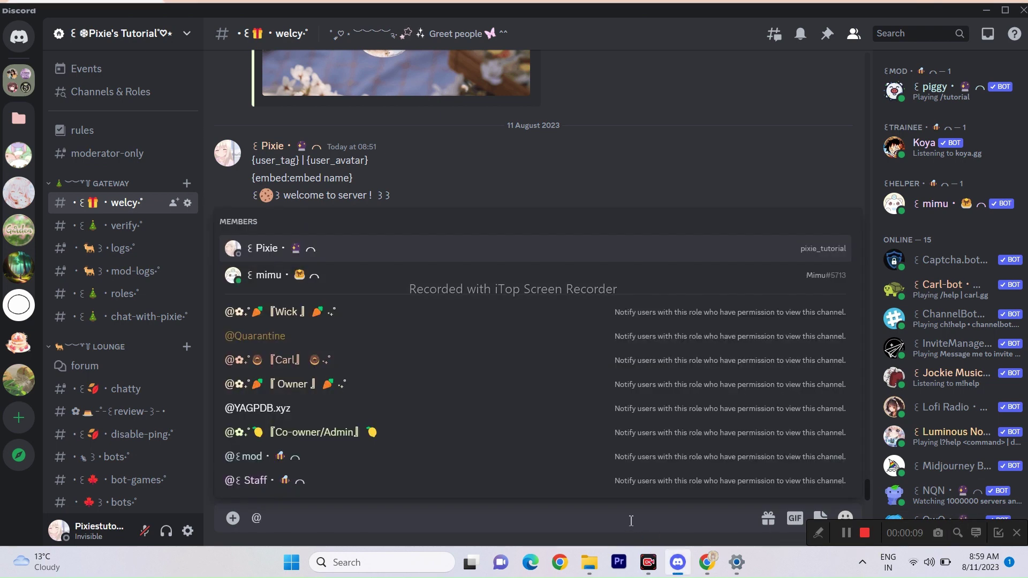
type("mimu")
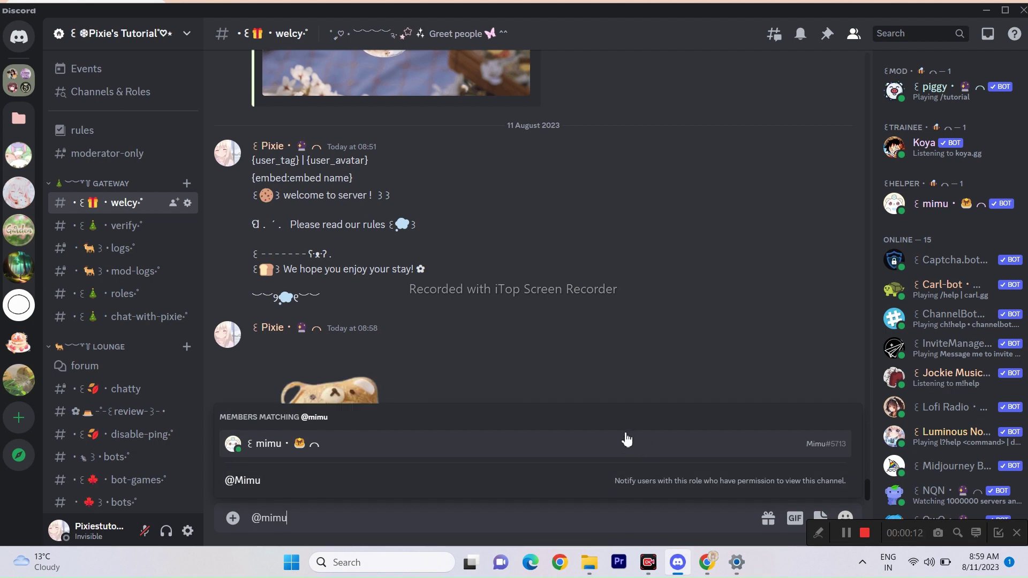
left_click(626, 439)
key("Return")
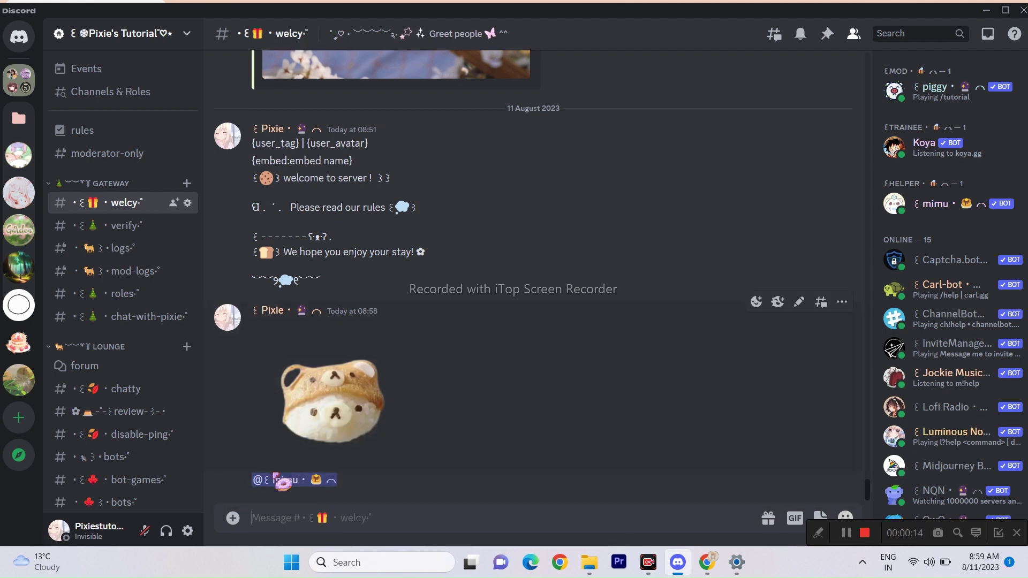
left_click(273, 480)
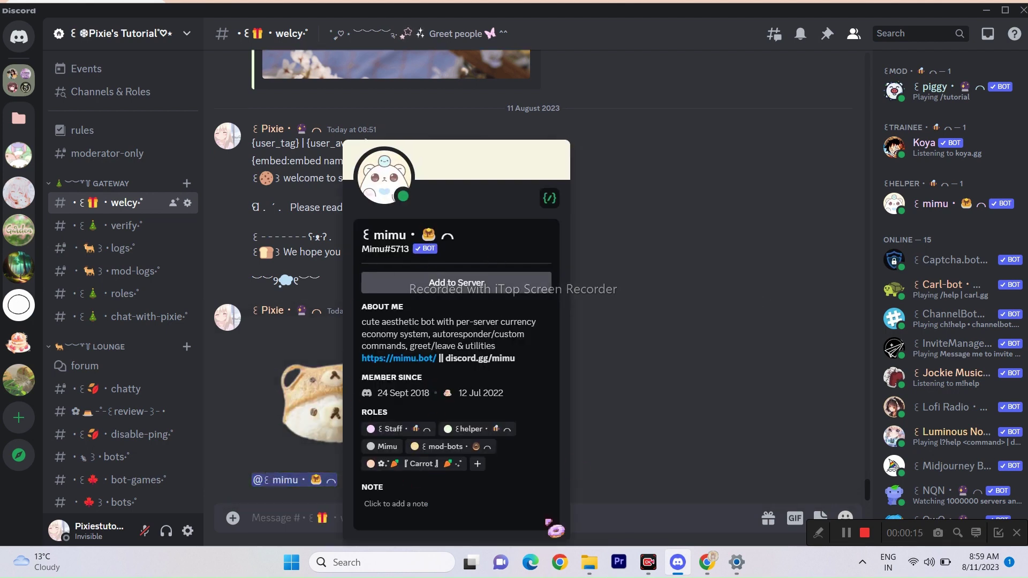
left_click(602, 426)
scroll(871, 480, "up", 5)
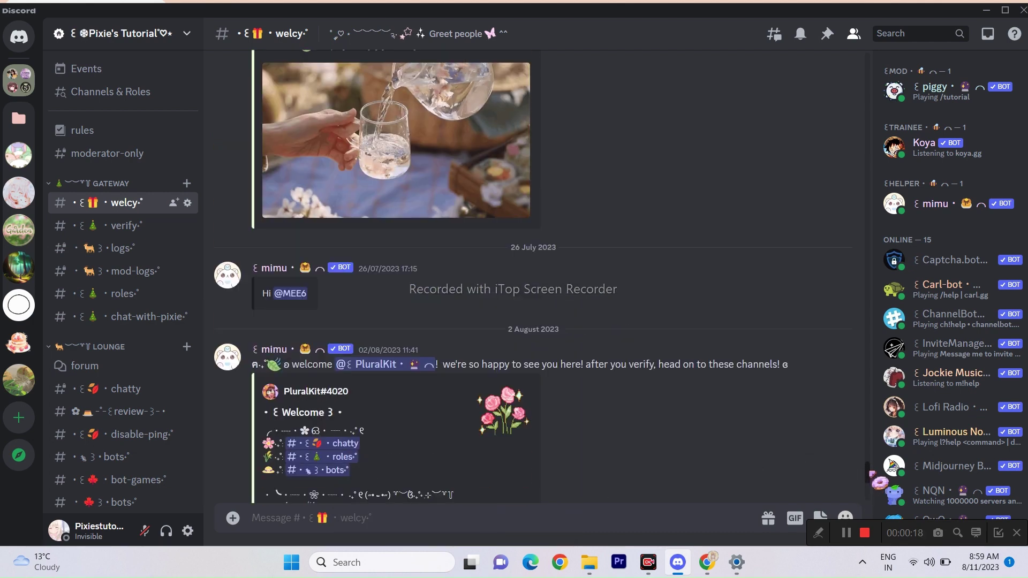
scroll(878, 481, "down", 10)
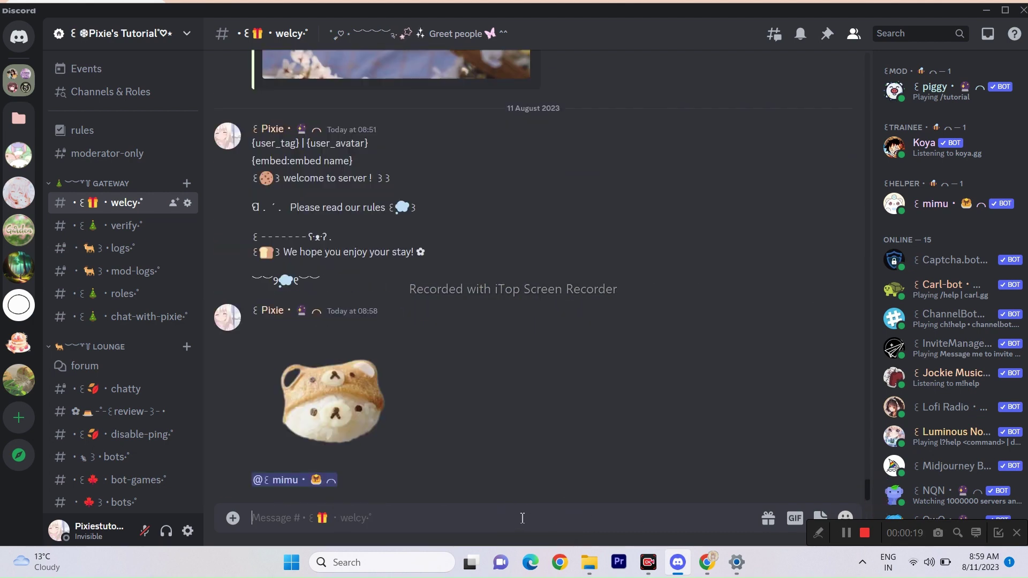
type("/")
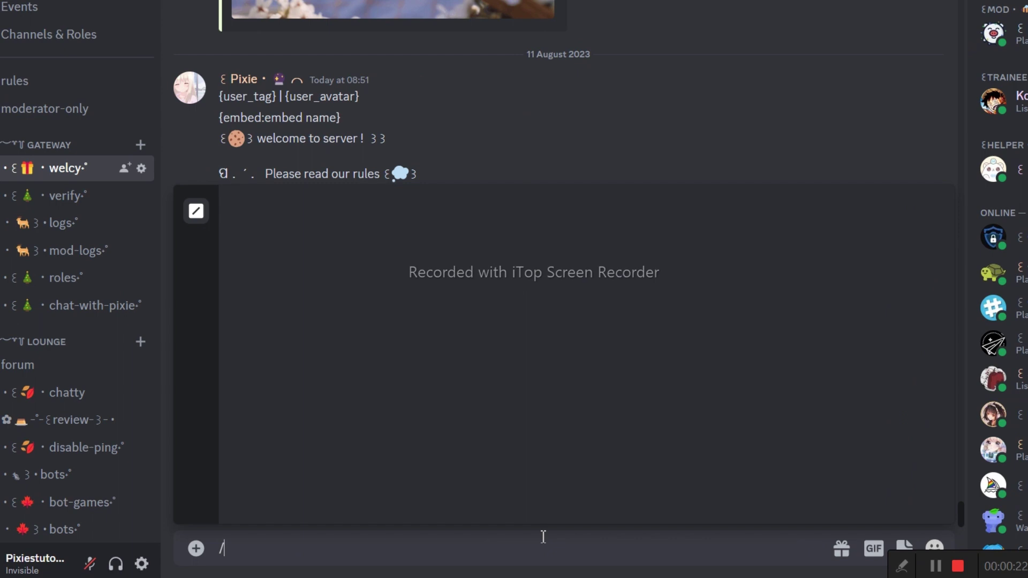
type("embed delete")
Run Mimu's /embed delete on the 'Welcome' embed and check the bot's profile.
key("Return")
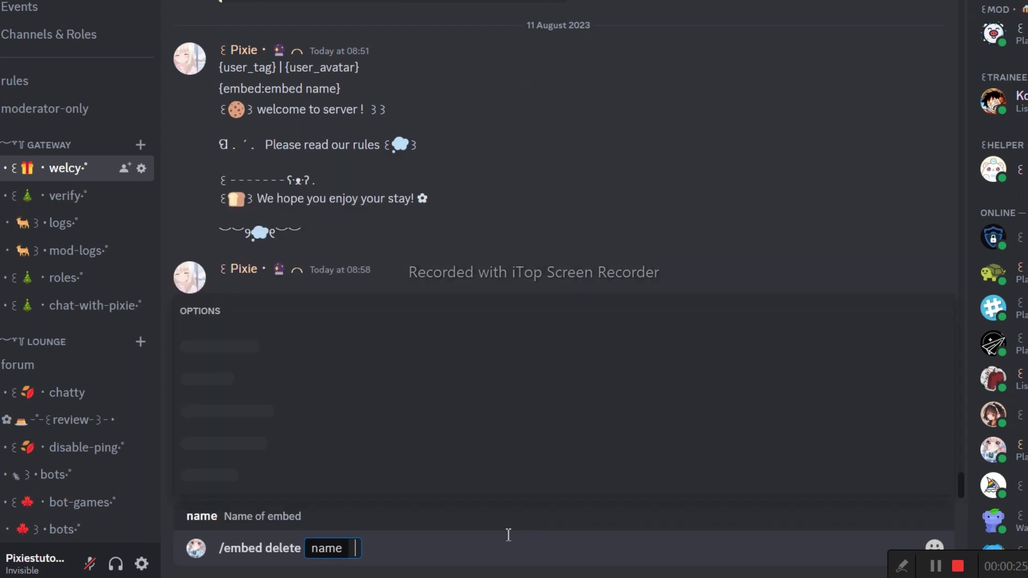
key("BackSpace")
key("BackSpace")
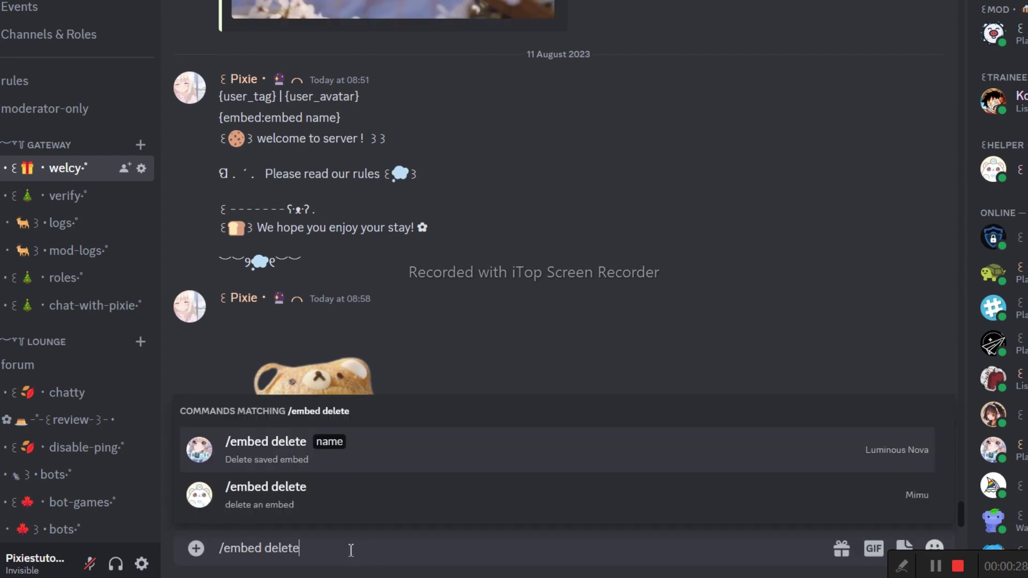
left_click(281, 502)
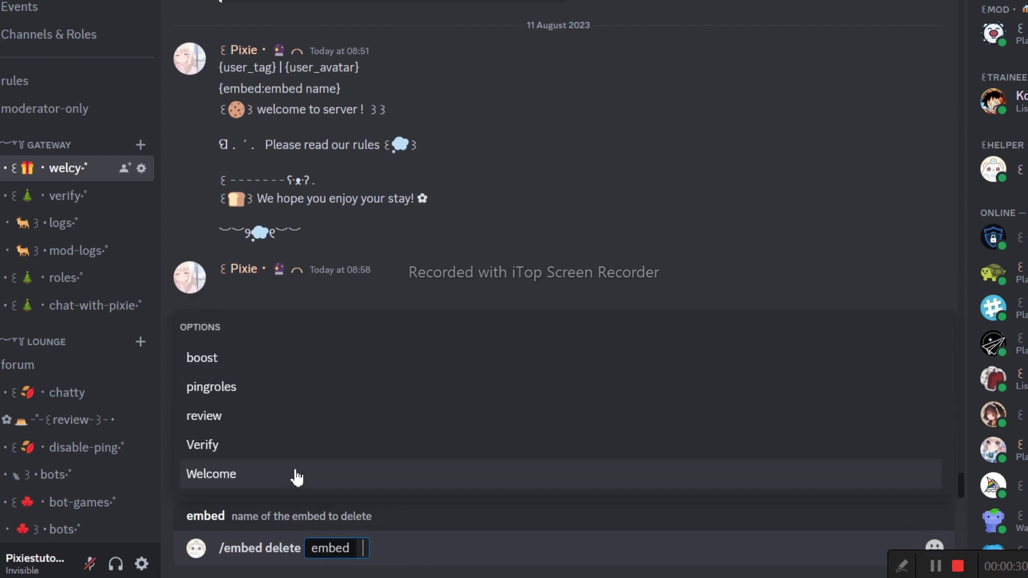
left_click(223, 473)
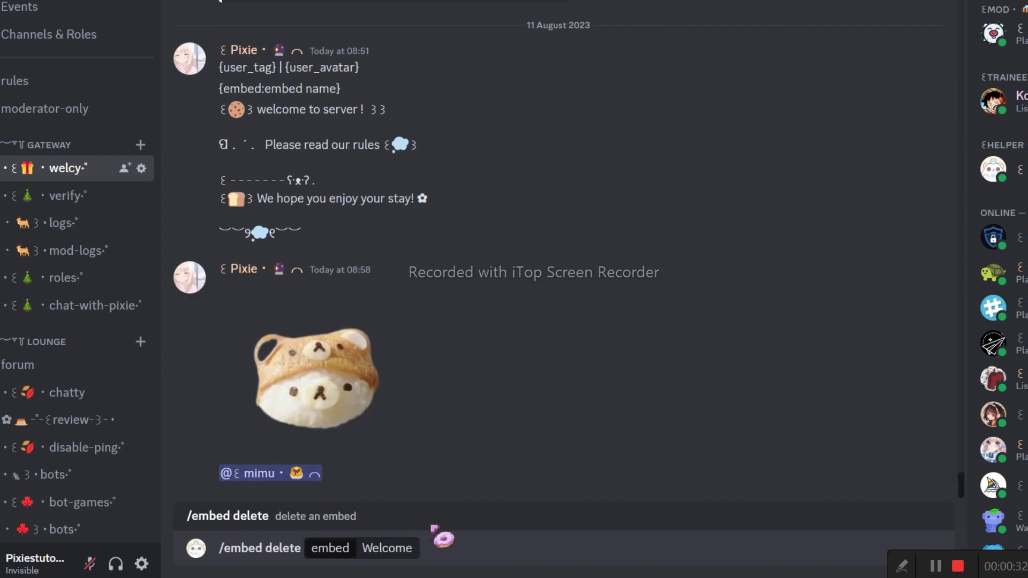
key("Return")
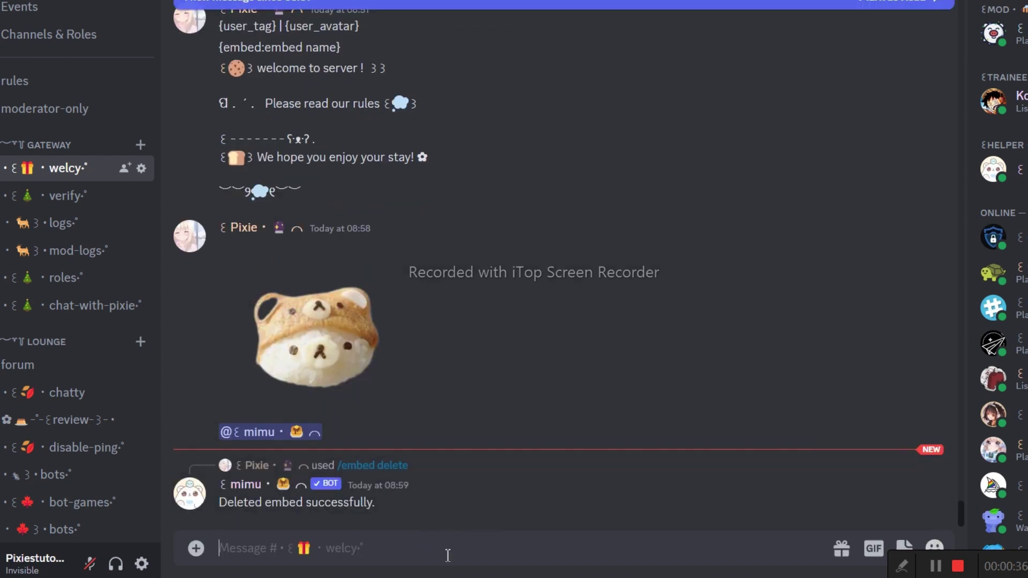
mouse_move(313, 445)
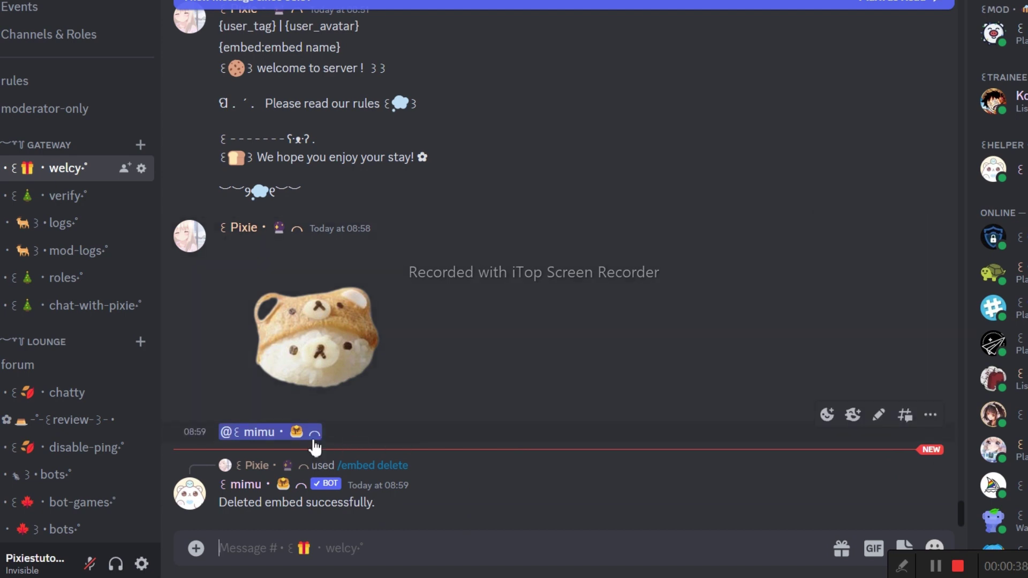
left_click(307, 447)
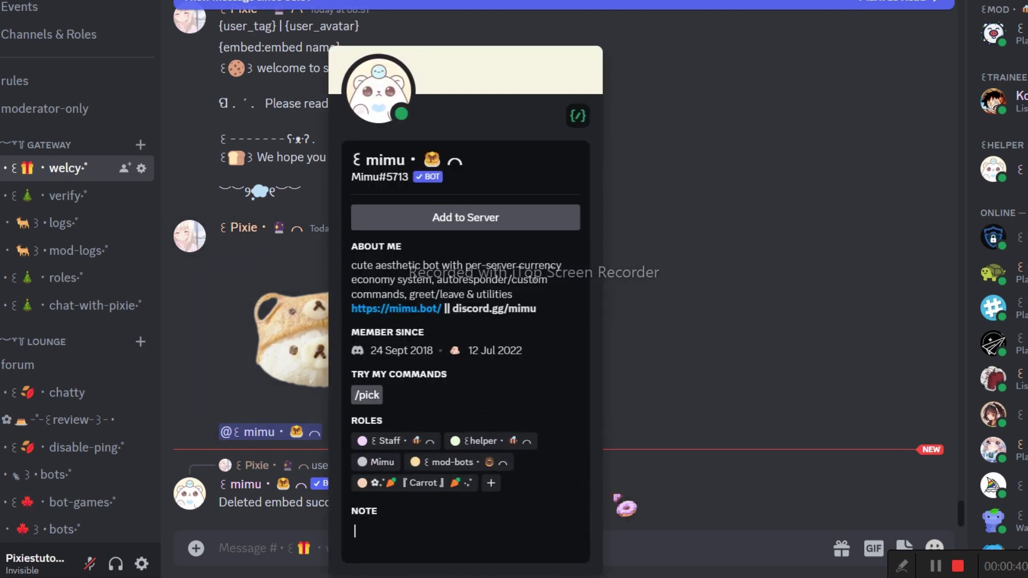
left_click(626, 503)
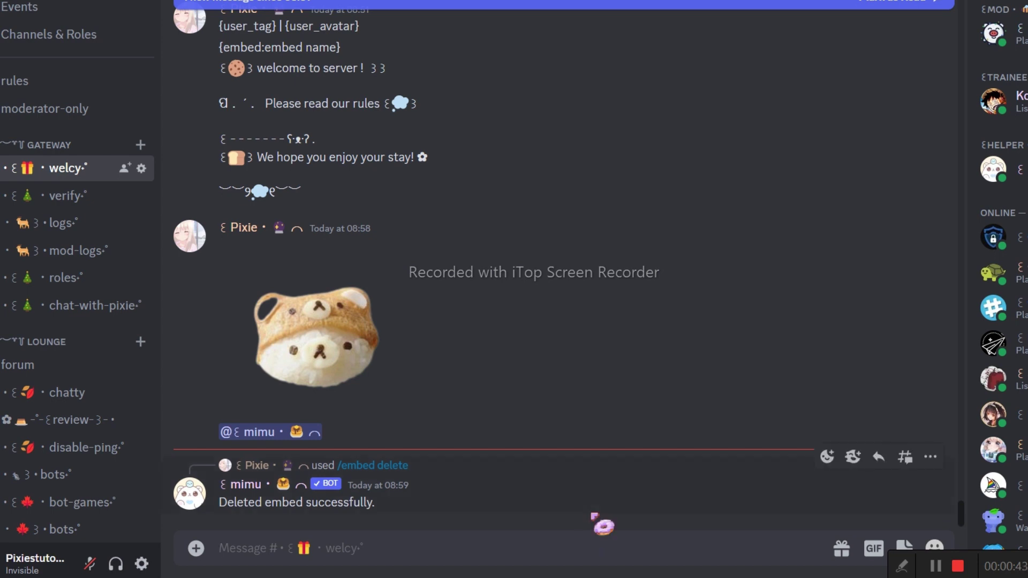
type("/embed")
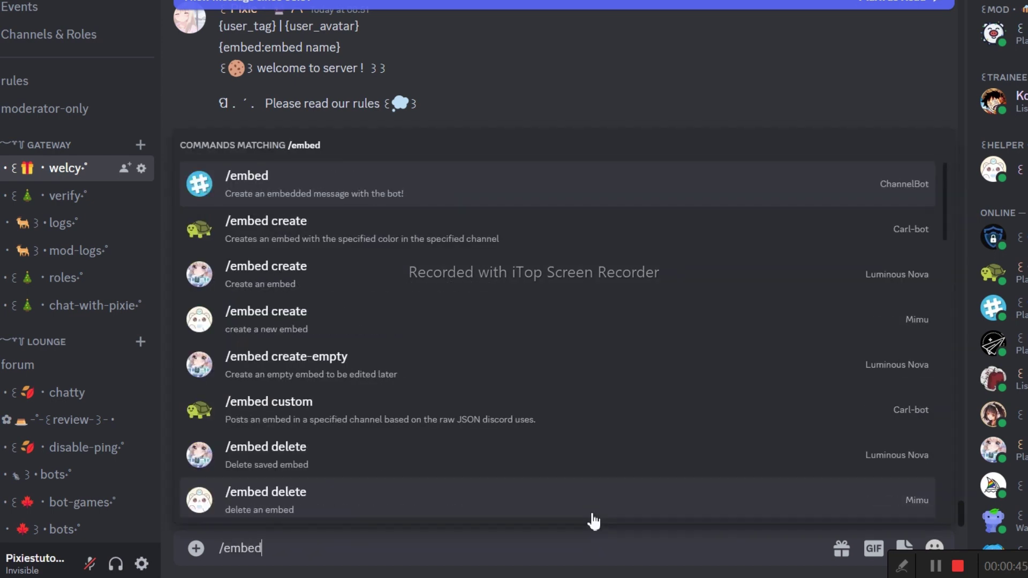
type(" cr")
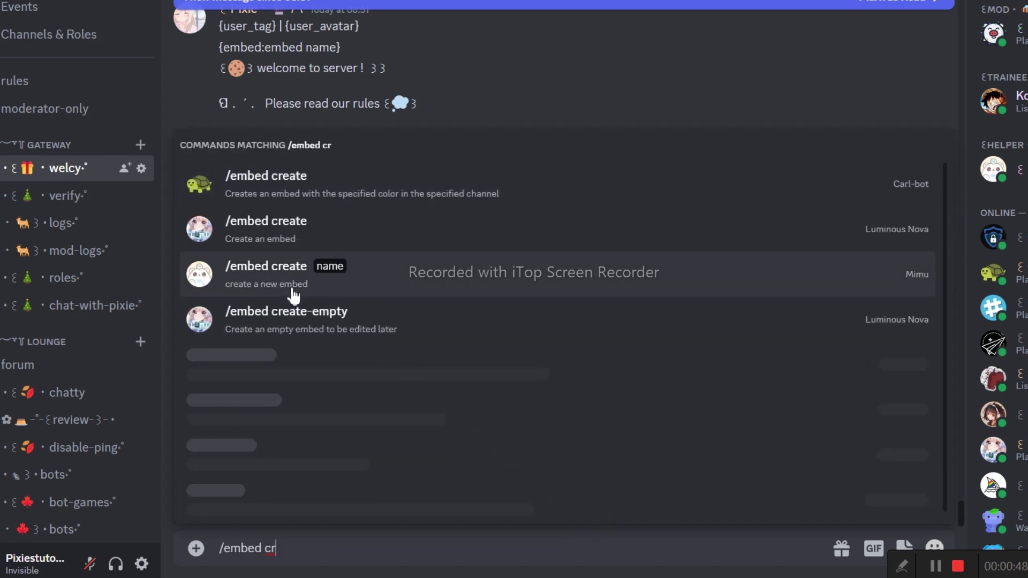
Run Mimu's /embed create with the name 'welcome'.
left_click(289, 277)
type("elcome")
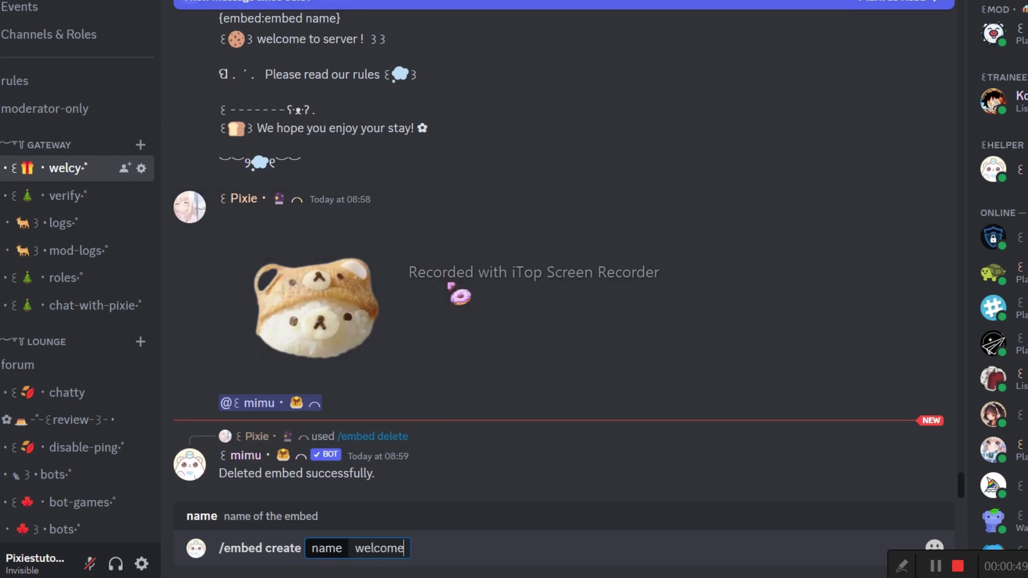
key("Return")
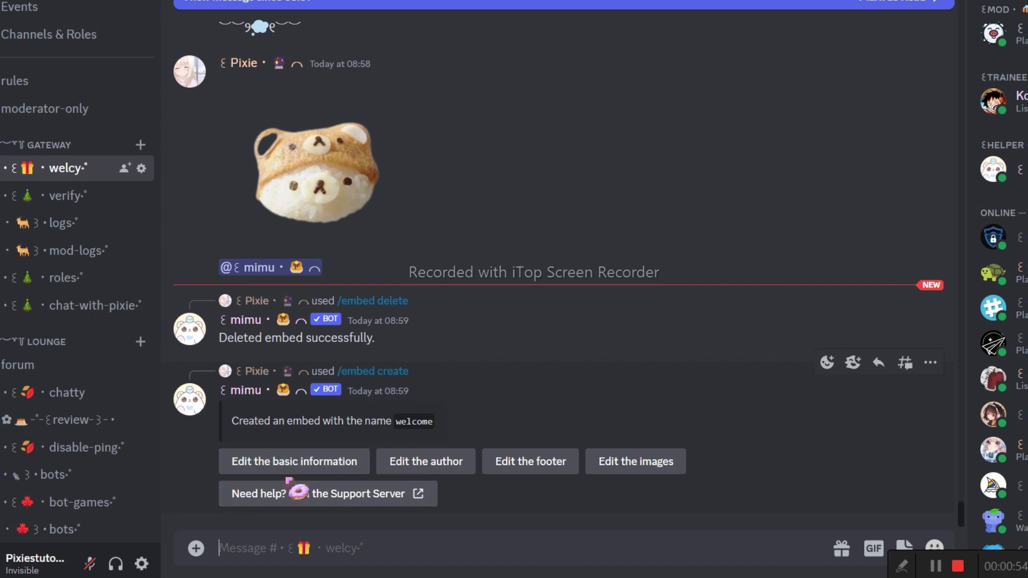
Copy the 'welcome to server' line from the earlier template message.
left_click(291, 474)
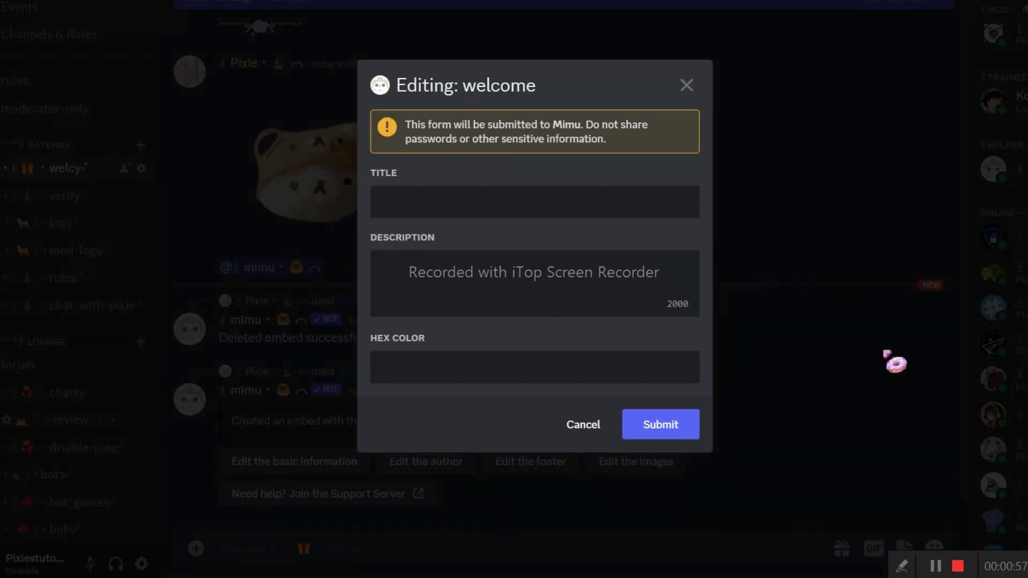
left_click(895, 362)
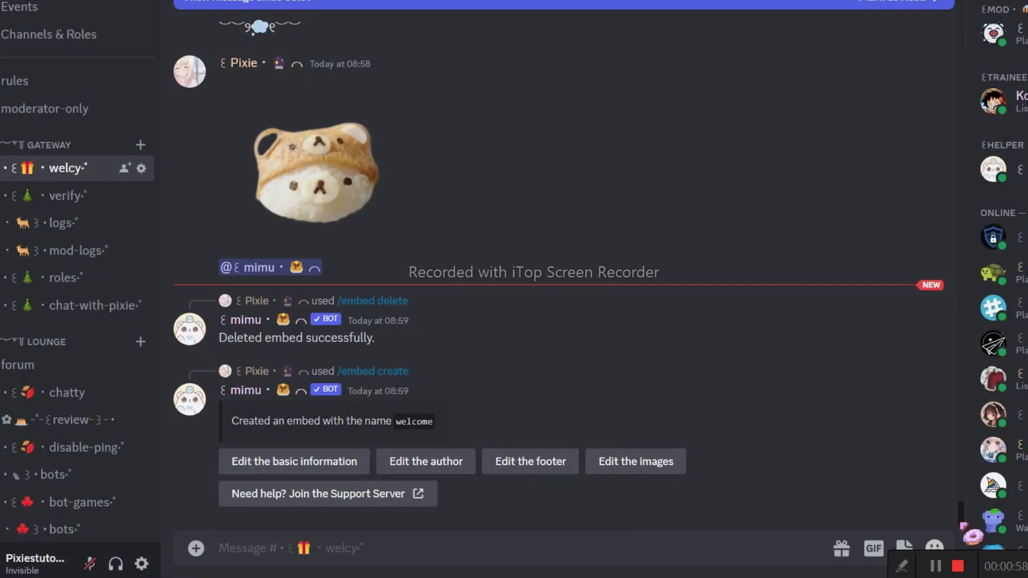
scroll(956, 514, "up", 5)
mouse_move(329, 304)
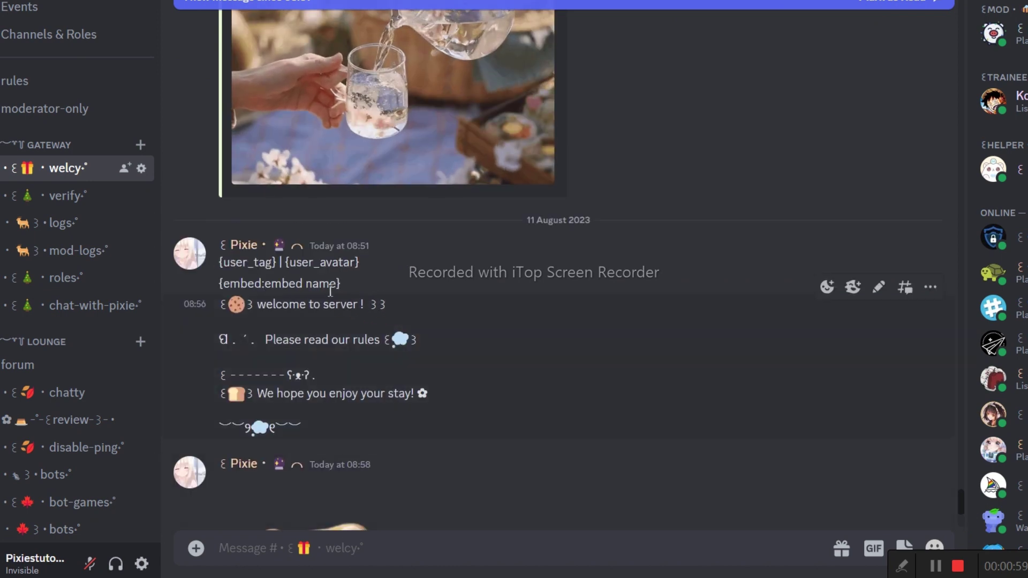
left_click_drag(373, 306, 227, 312)
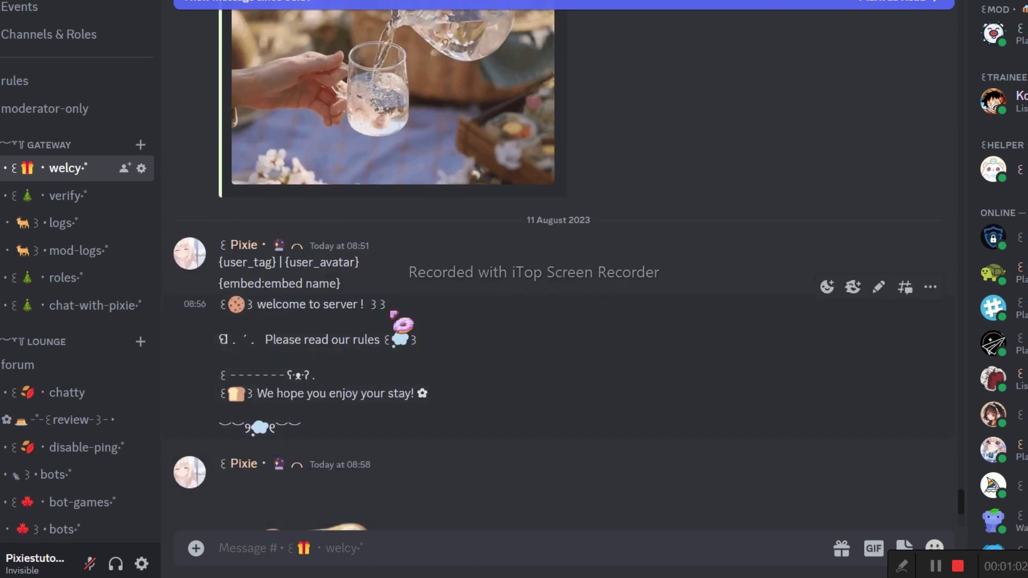
left_click(636, 326)
scroll(974, 544, "down", 5)
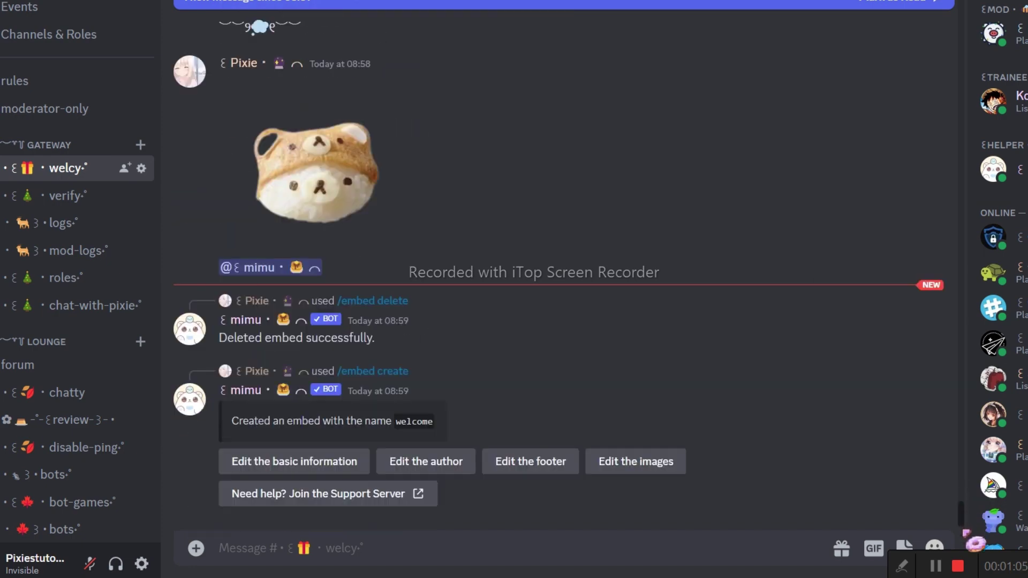
Paste it as the embed title, submit, and copy the rest of the template text.
left_click(332, 460)
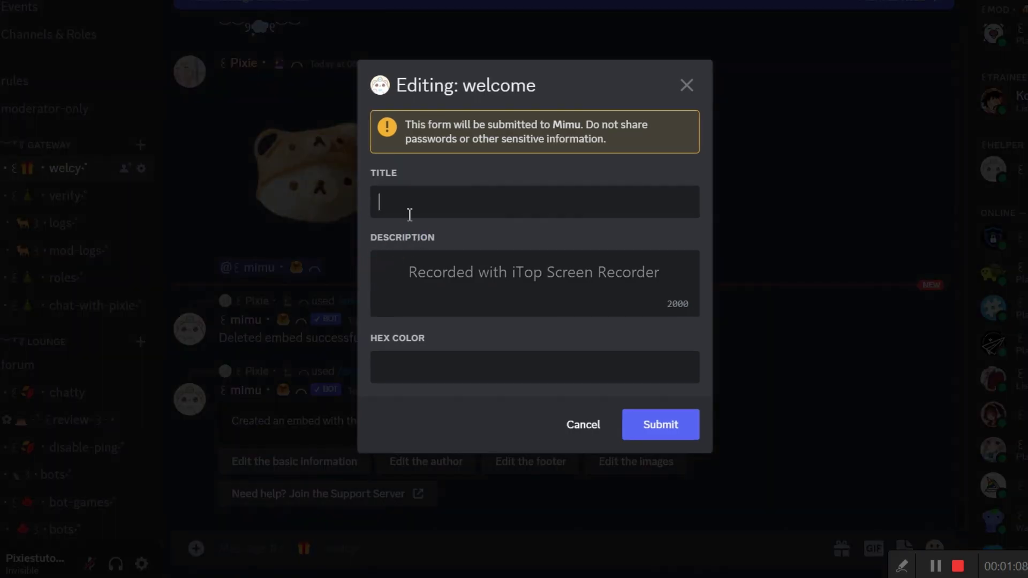
key("ctrl+v")
left_click(643, 421)
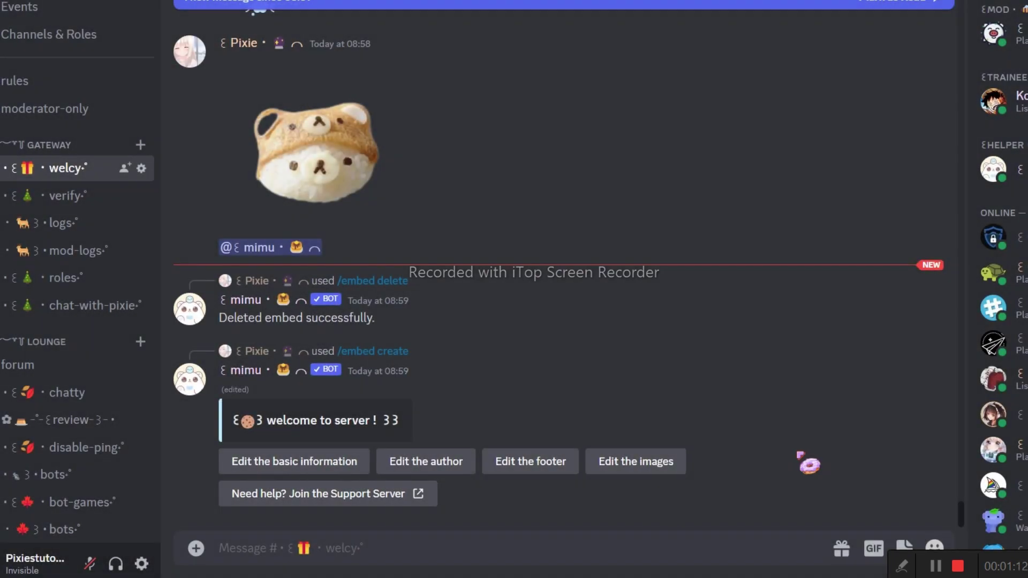
scroll(964, 513, "up", 2)
scroll(964, 513, "up", 3)
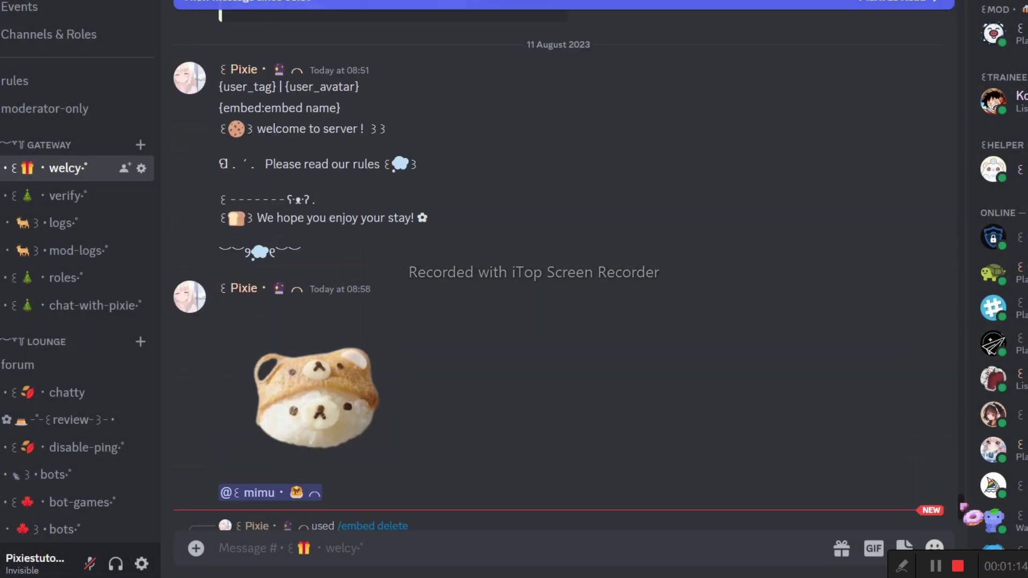
mouse_move(316, 249)
left_mouse_down()
mouse_move(217, 146)
mouse_move(209, 163)
left_mouse_up()
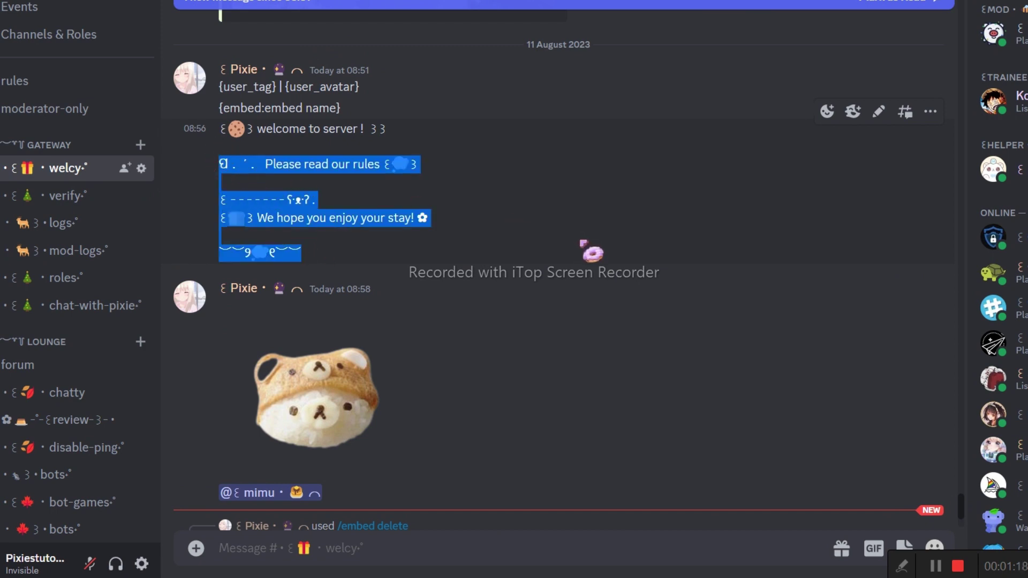
left_click(963, 413)
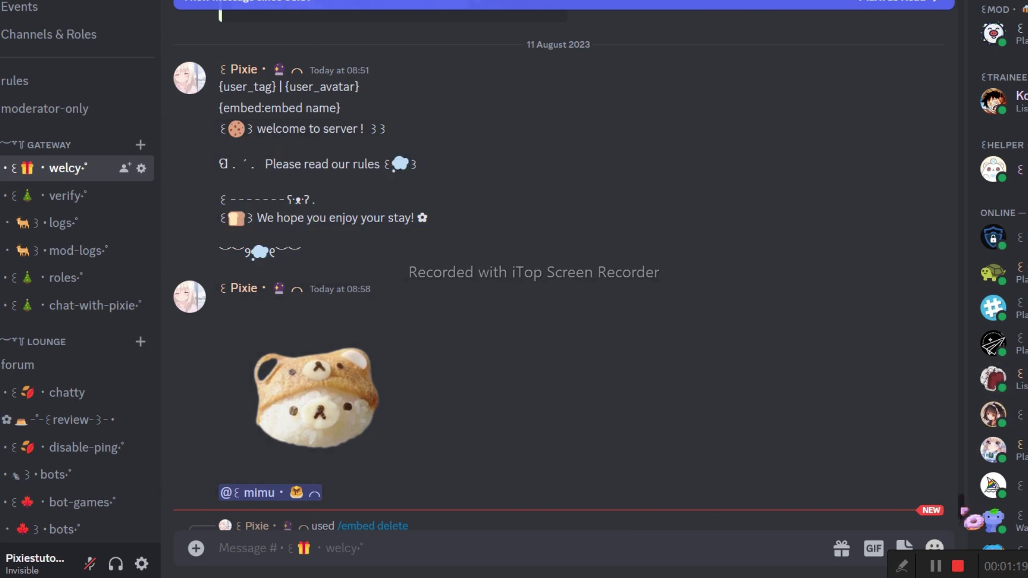
scroll(964, 513, "down", 3)
Paste the template lines as the embed description, submit, and highlight 'read our rules'.
left_click(233, 460)
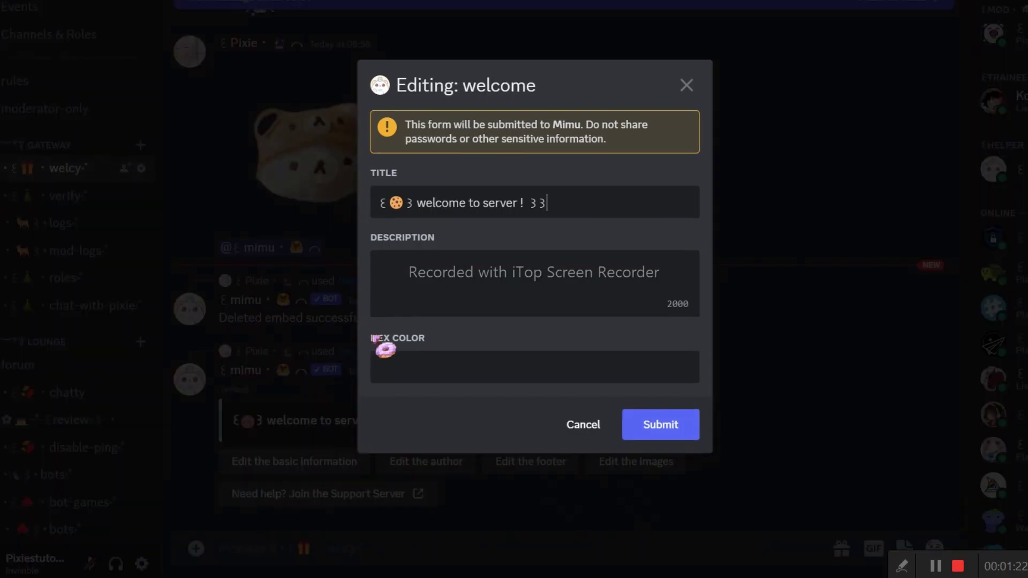
left_click(452, 291)
key("ctrl+v")
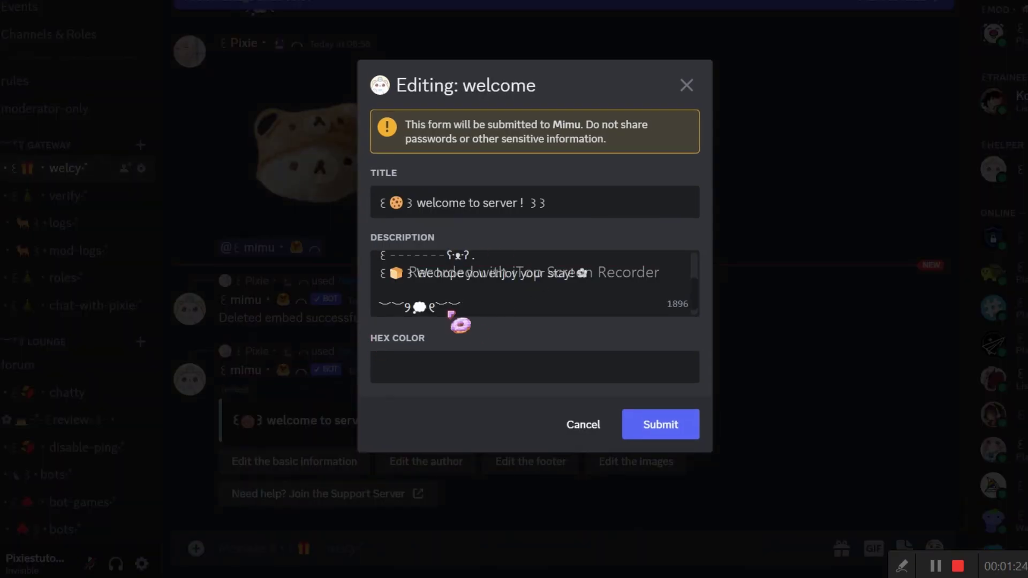
left_click_drag(701, 299, 702, 290)
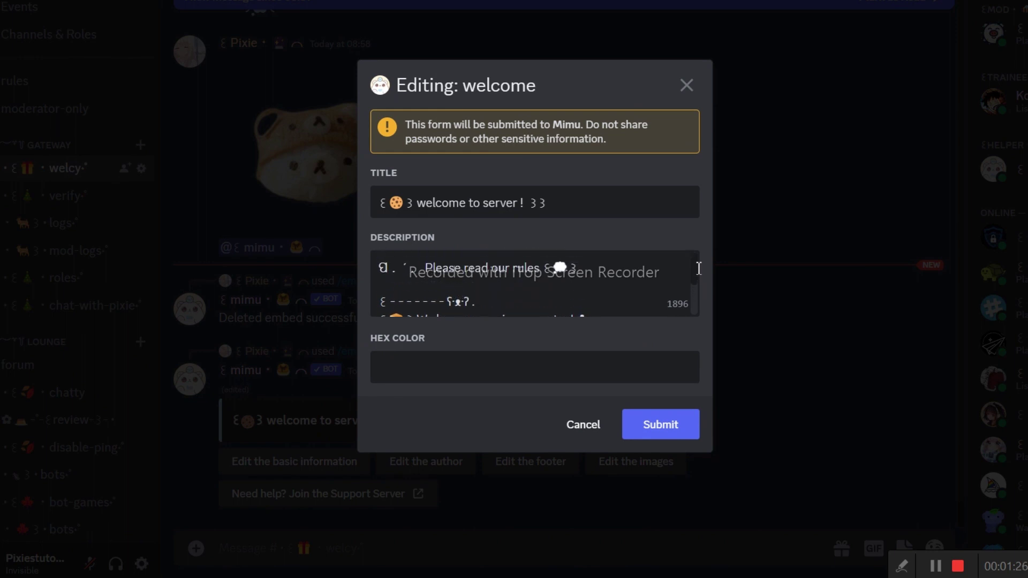
left_click(659, 431)
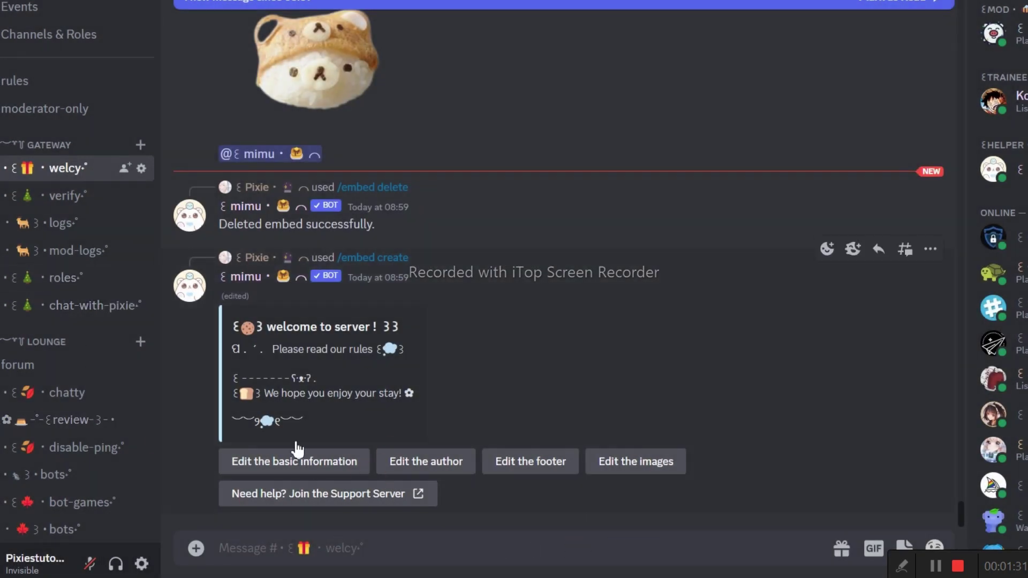
mouse_move(322, 373)
left_click_drag(314, 348, 374, 349)
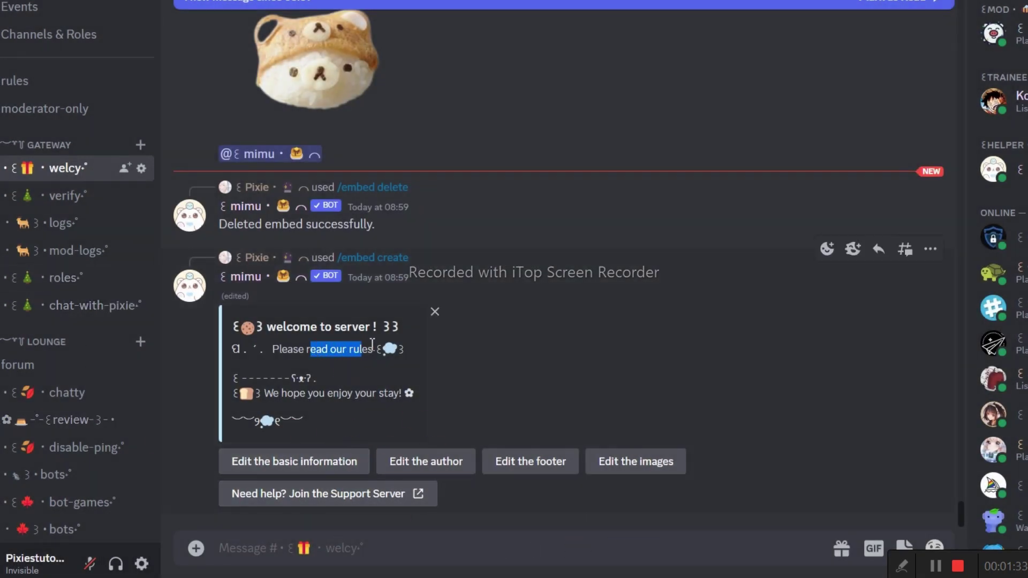
left_click(413, 549)
type("/embed edit d")
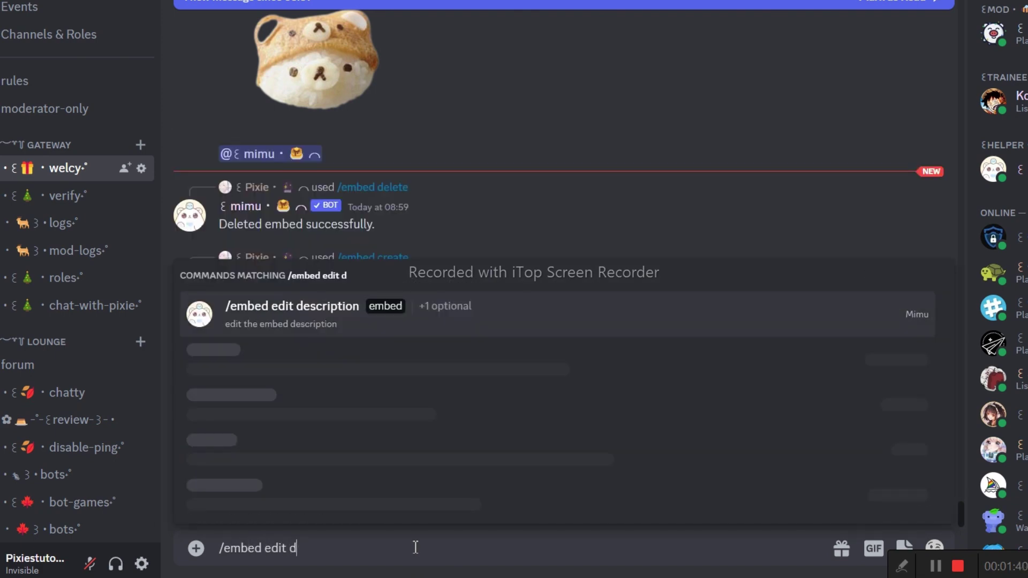
type("e")
Start /embed edit for 'welcome' and paste the current description into its description option.
left_click(409, 502)
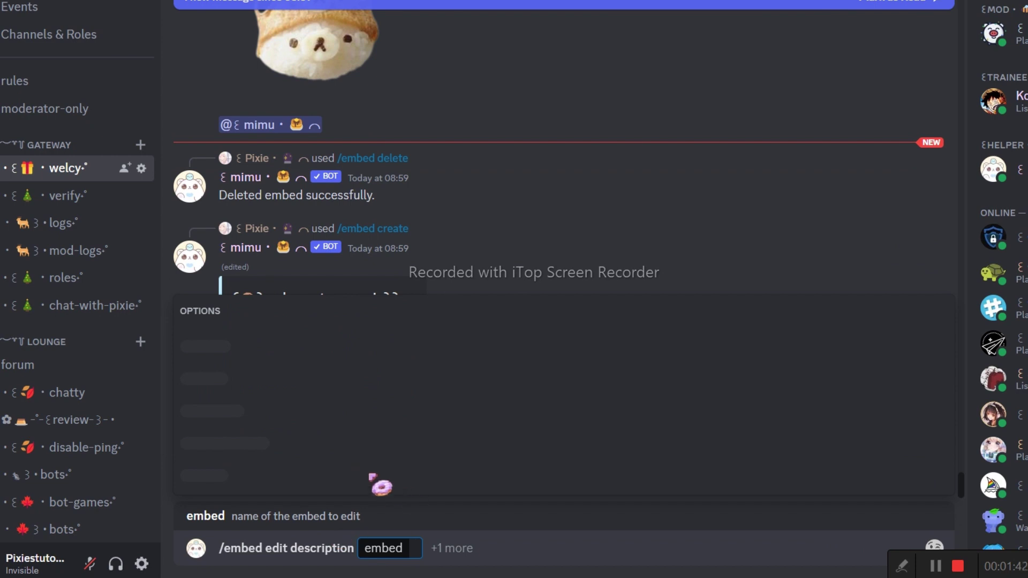
type("we")
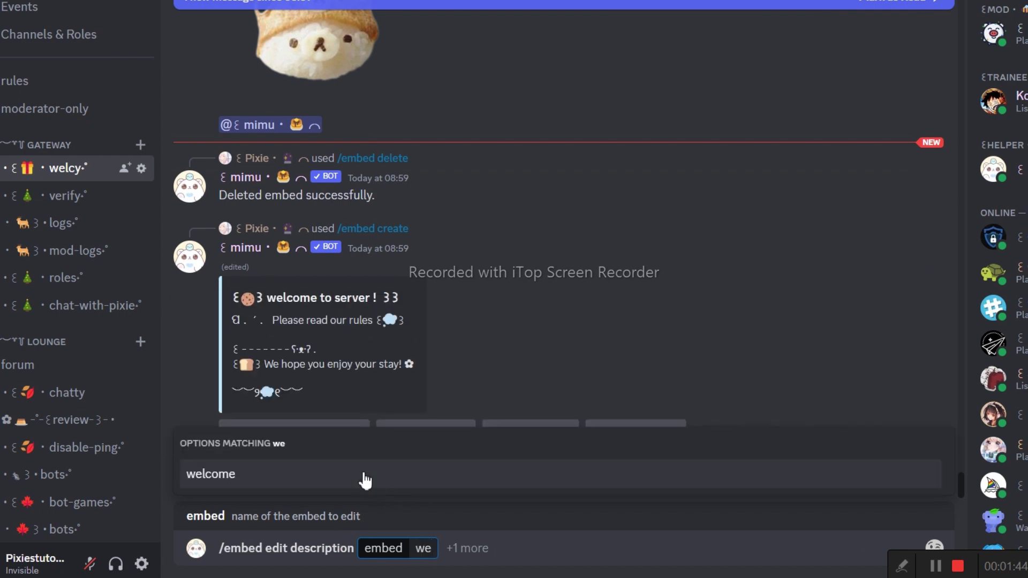
left_click(364, 480)
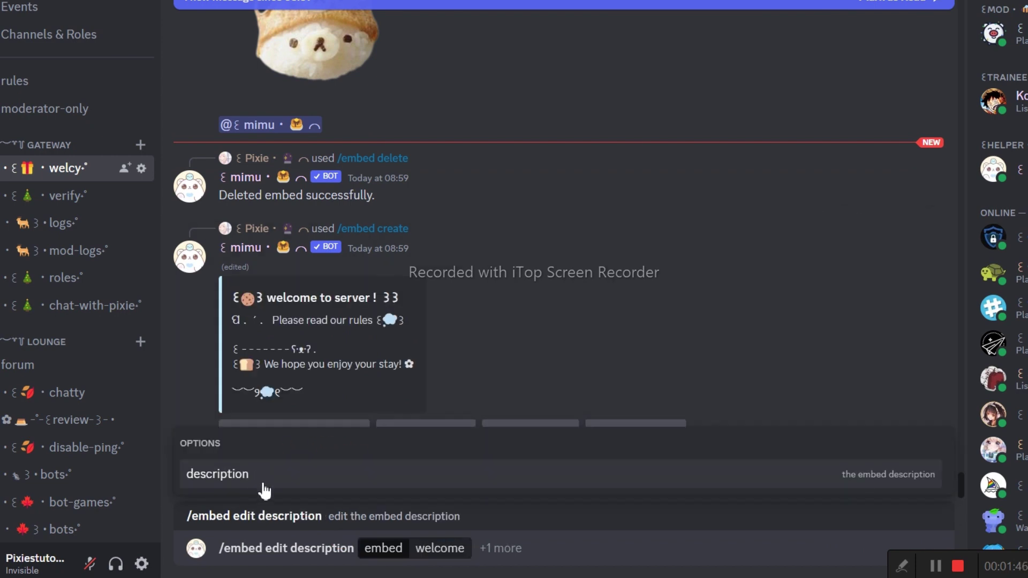
left_click(270, 481)
left_click_drag(356, 422, 435, 281)
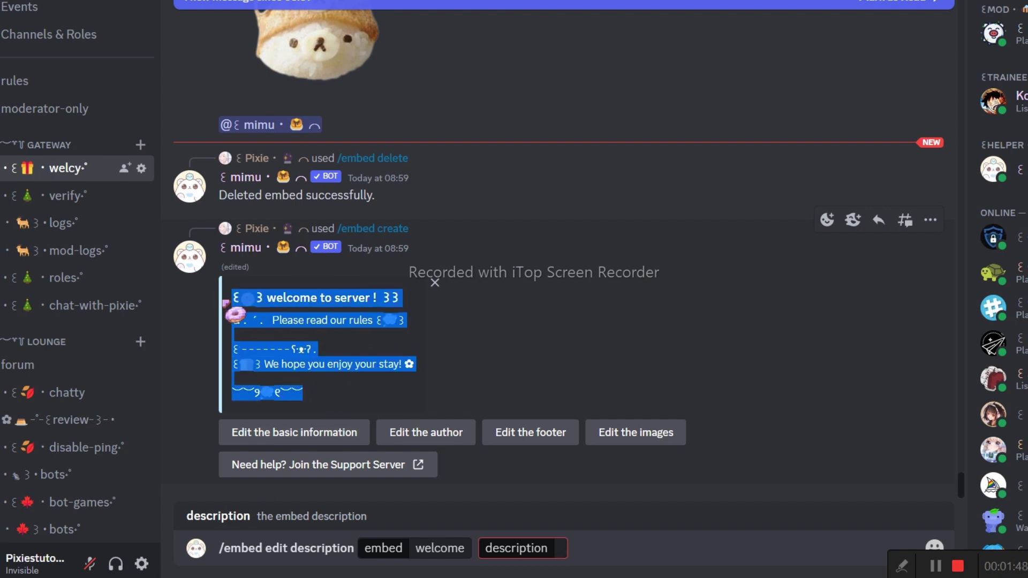
key("ctrl+c")
left_click(554, 556)
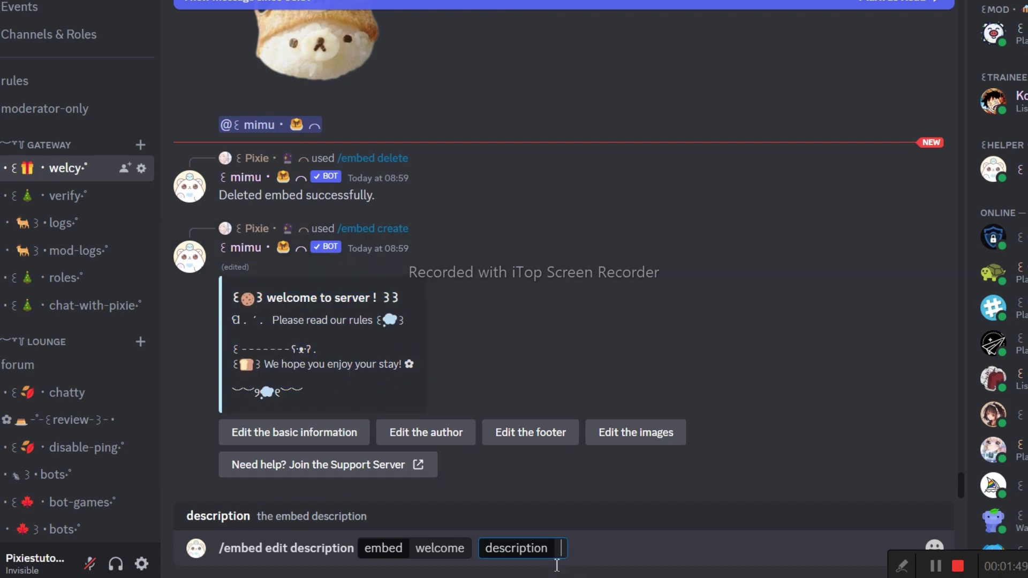
key("ctrl+v")
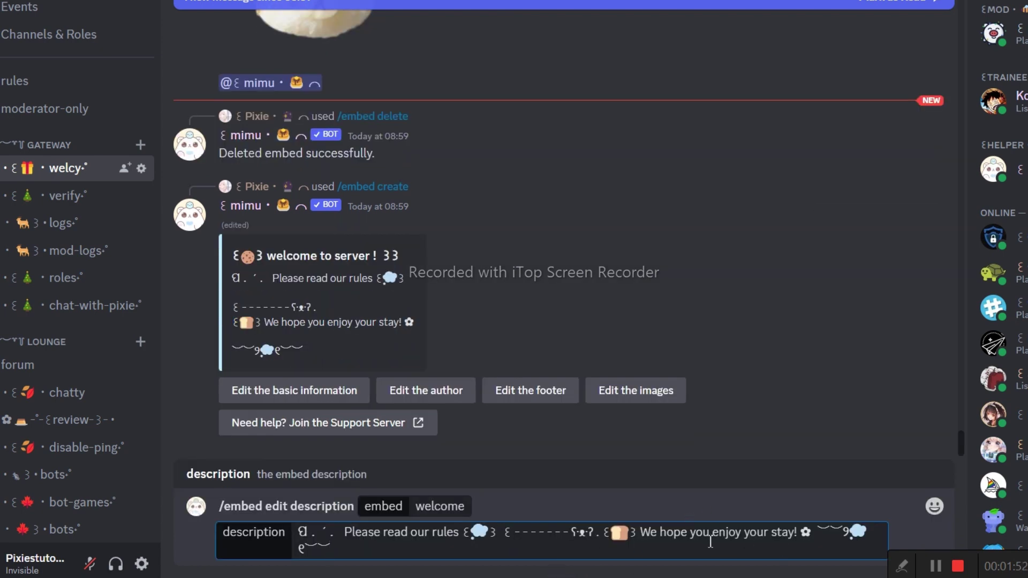
Replace 'read our rules' with 'verify #verify' and send the update.
left_click(462, 537)
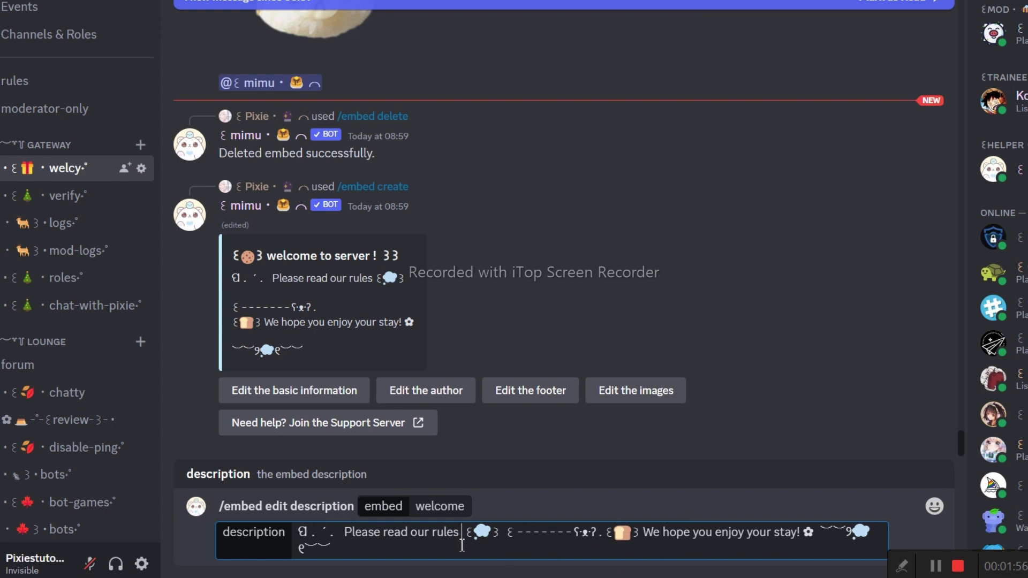
type("#")
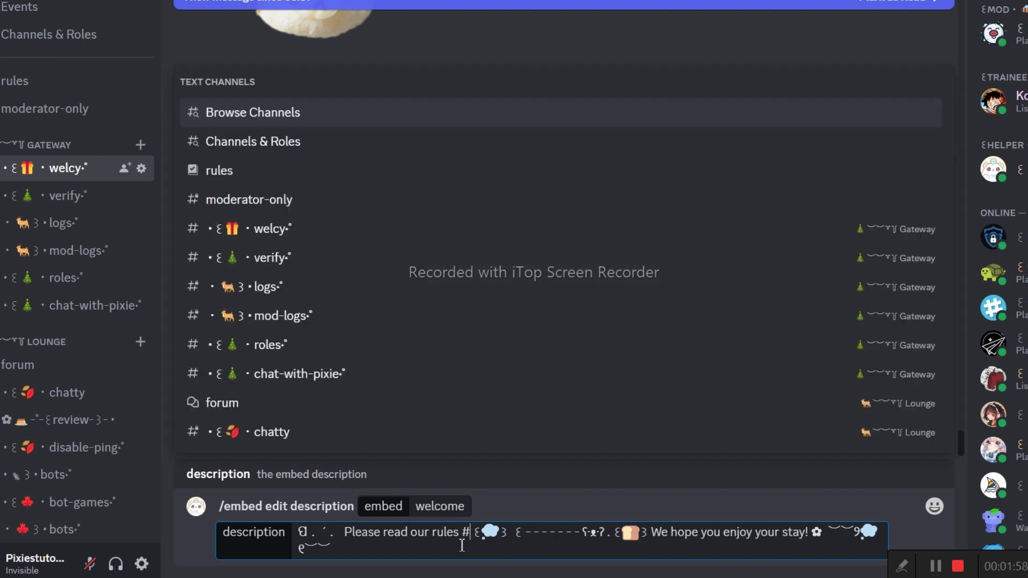
type("rul")
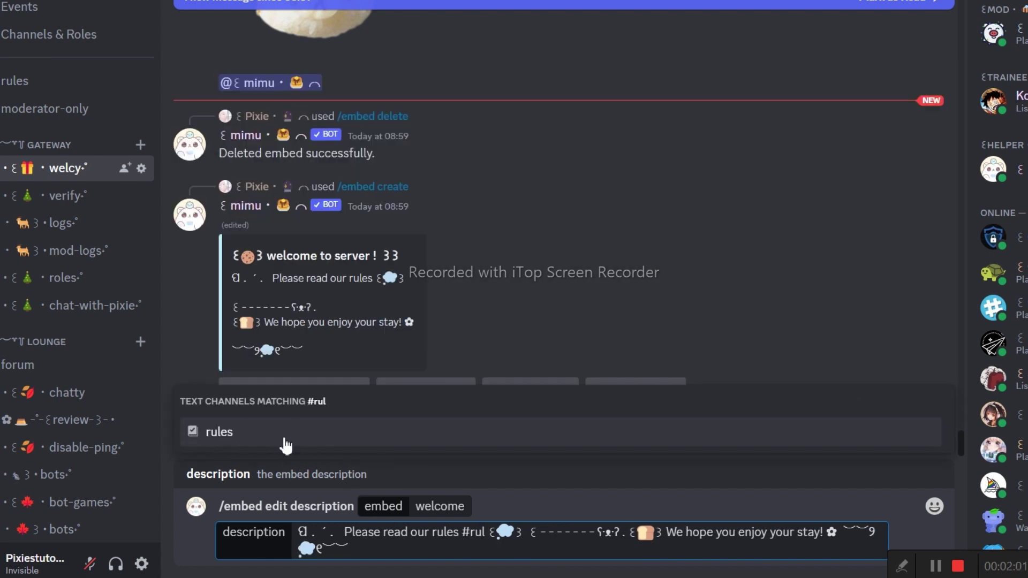
key("BackSpace")
key("BackSpace")
key("BackSpace")
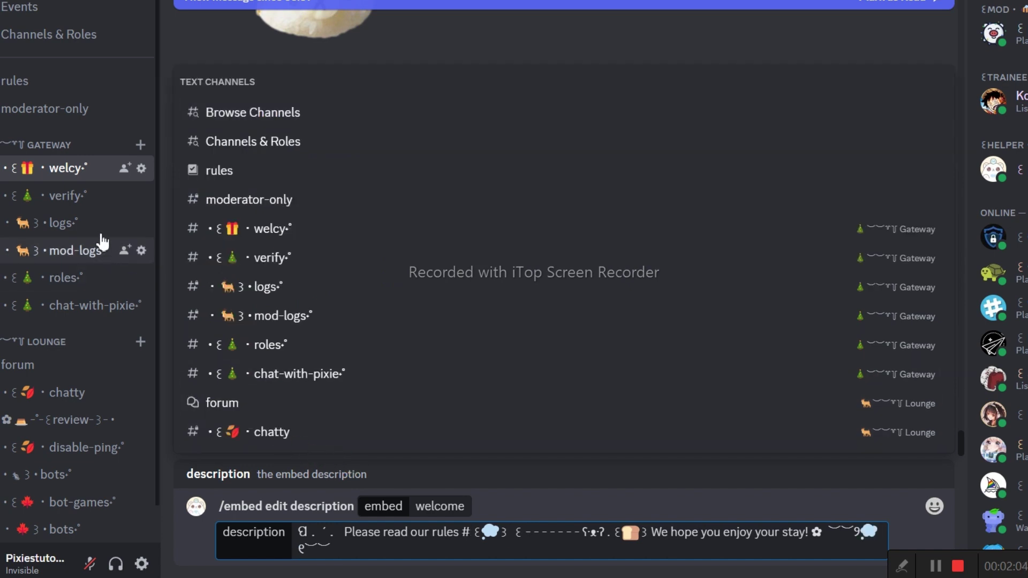
type("v")
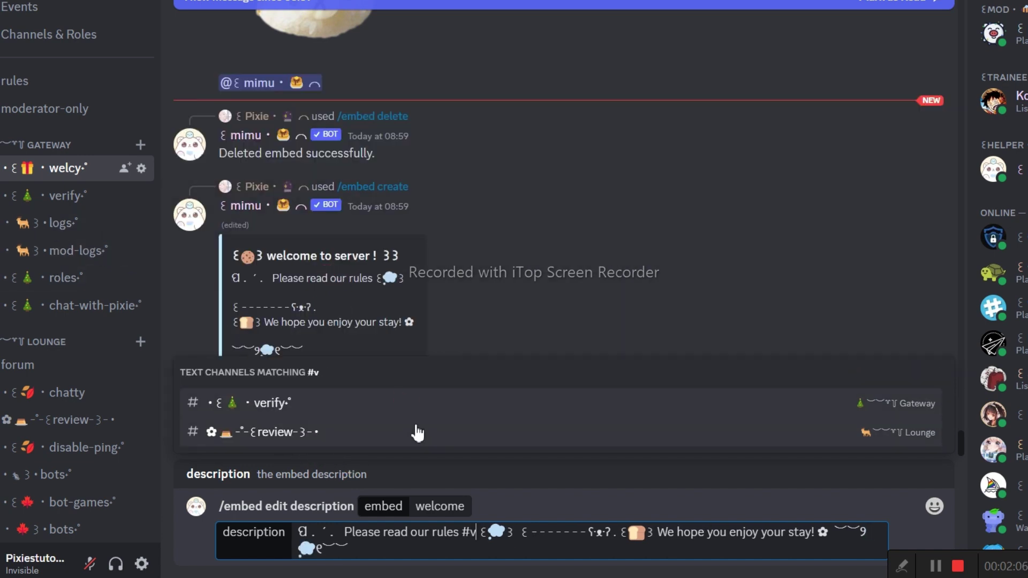
type("er")
key("Return")
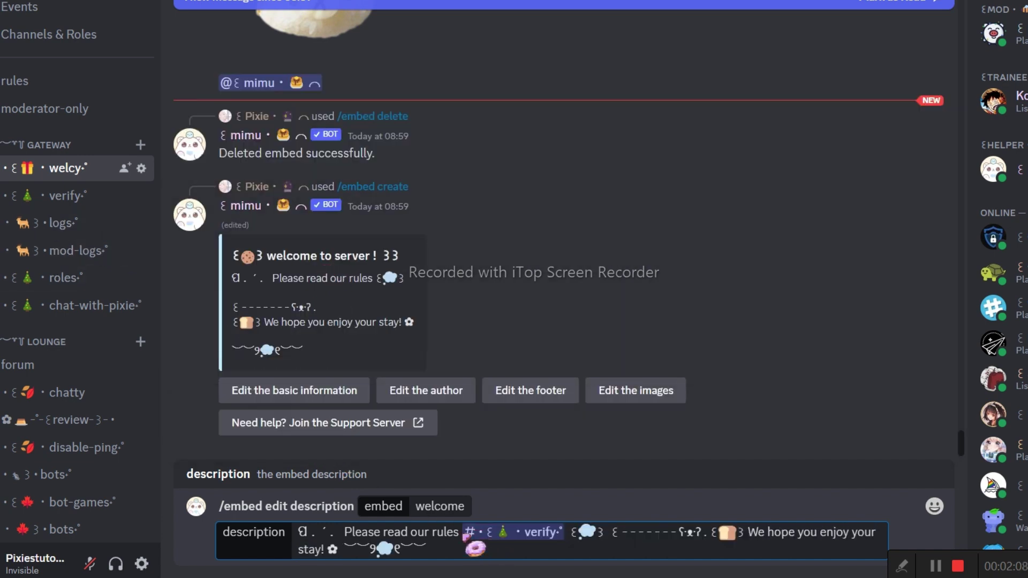
left_click_drag(462, 536, 392, 537)
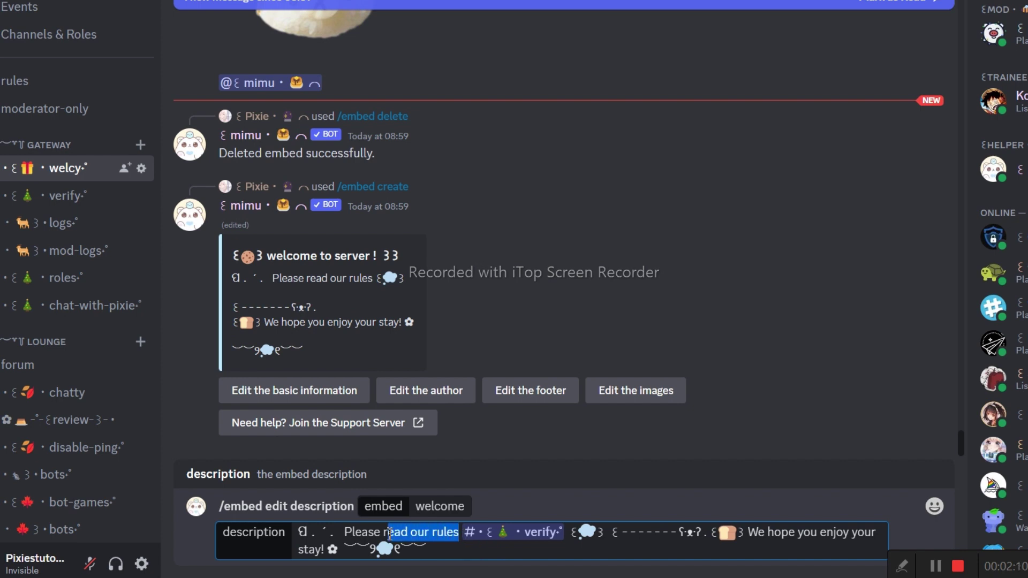
key("BackSpace")
key("BackSpace")
type("verify")
key("Return")
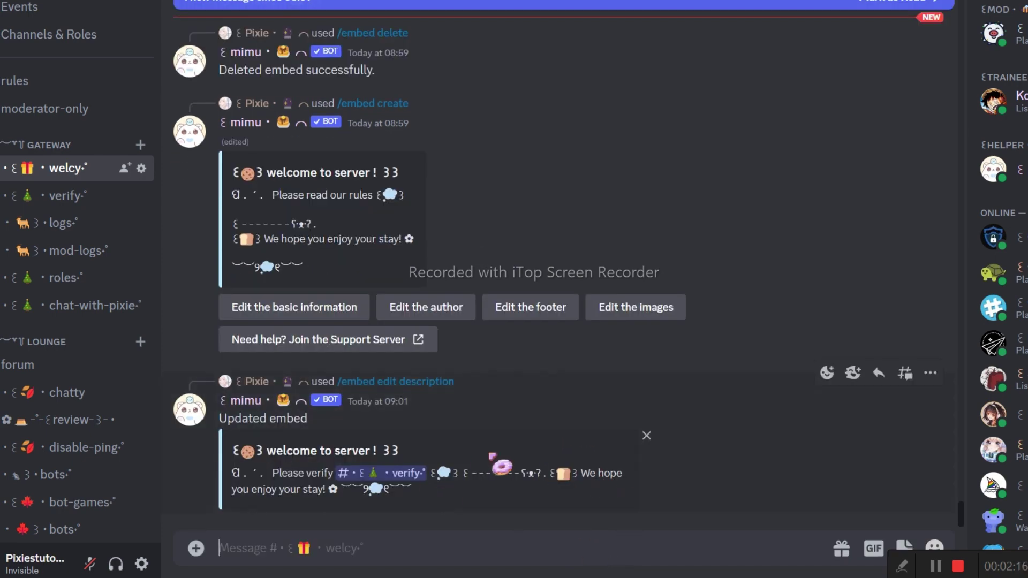
Re-add the line breaks in the welcome embed's Description field and submit.
left_click(353, 308)
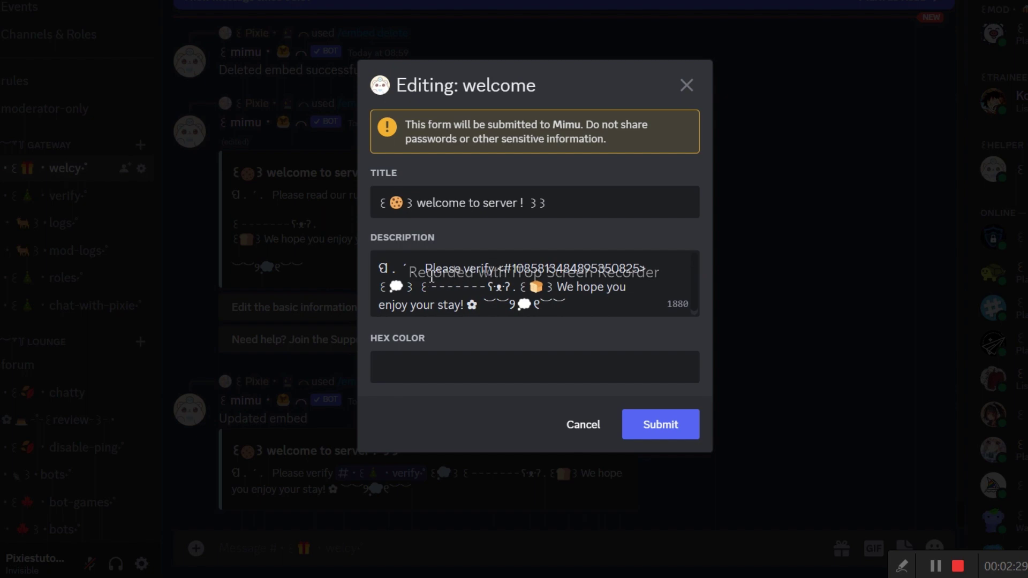
key("Return")
key("Return")
key("Return")
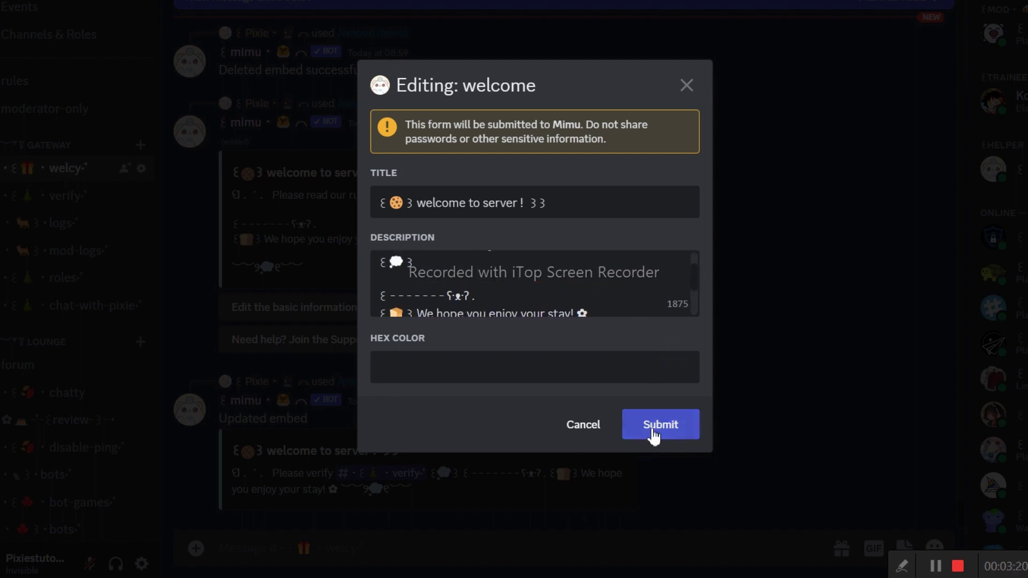
left_click(655, 430)
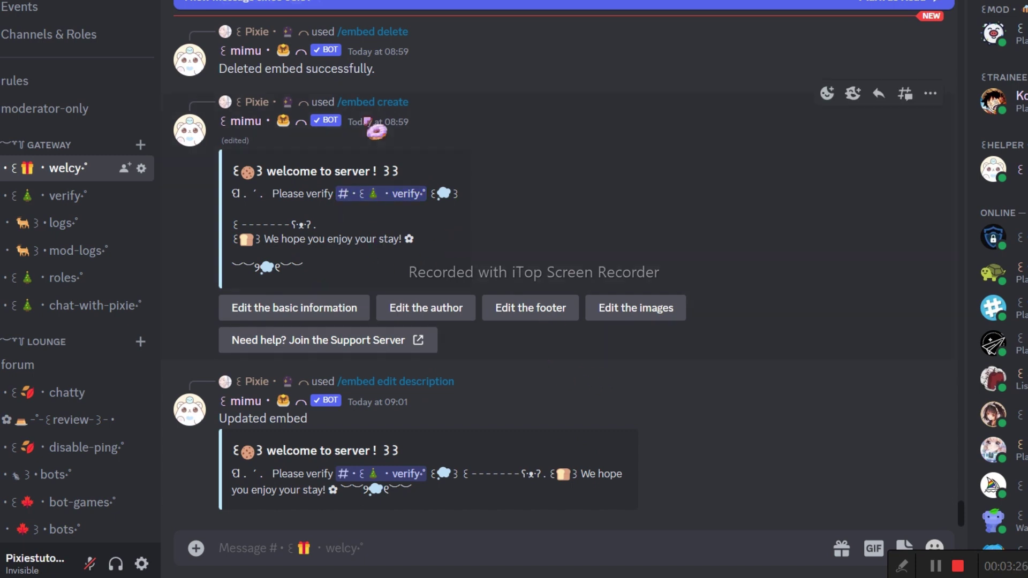
Copy hex code #ffdfc5 from the Wick role's colour, discarding any role changes.
left_click(136, 7)
left_click(48, 67)
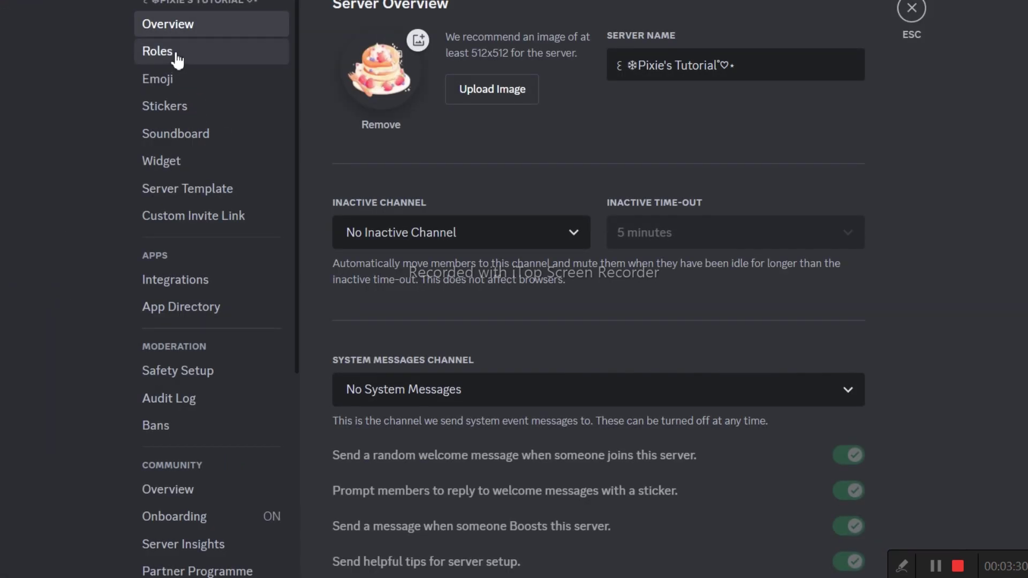
left_click(158, 51)
left_click(416, 283)
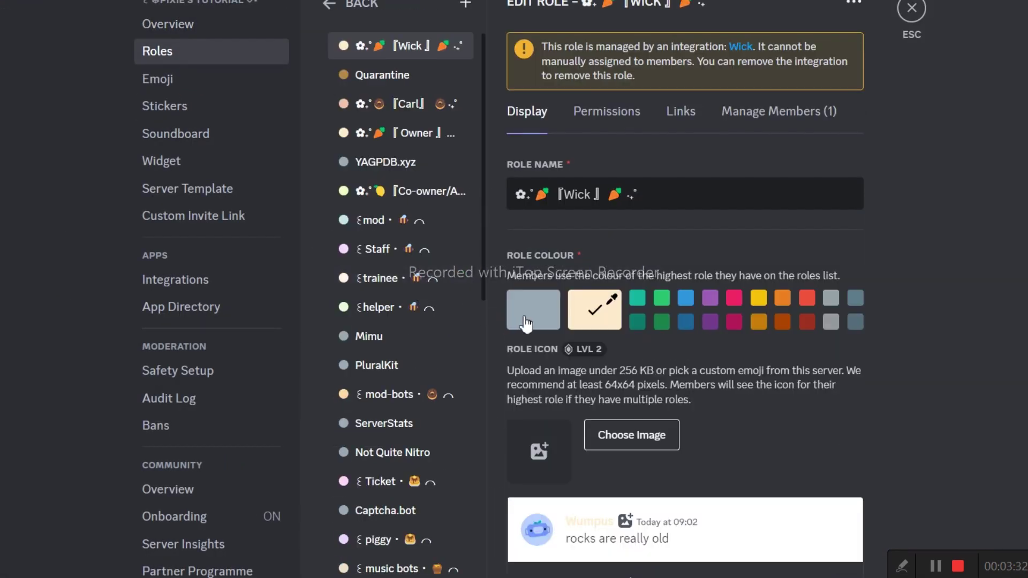
left_click(594, 311)
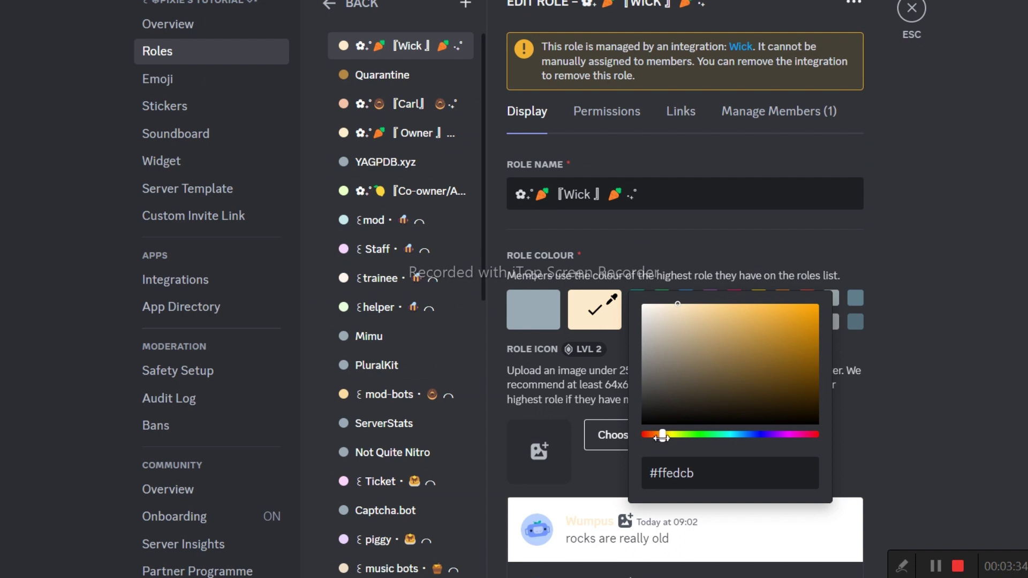
left_click_drag(661, 437, 656, 436)
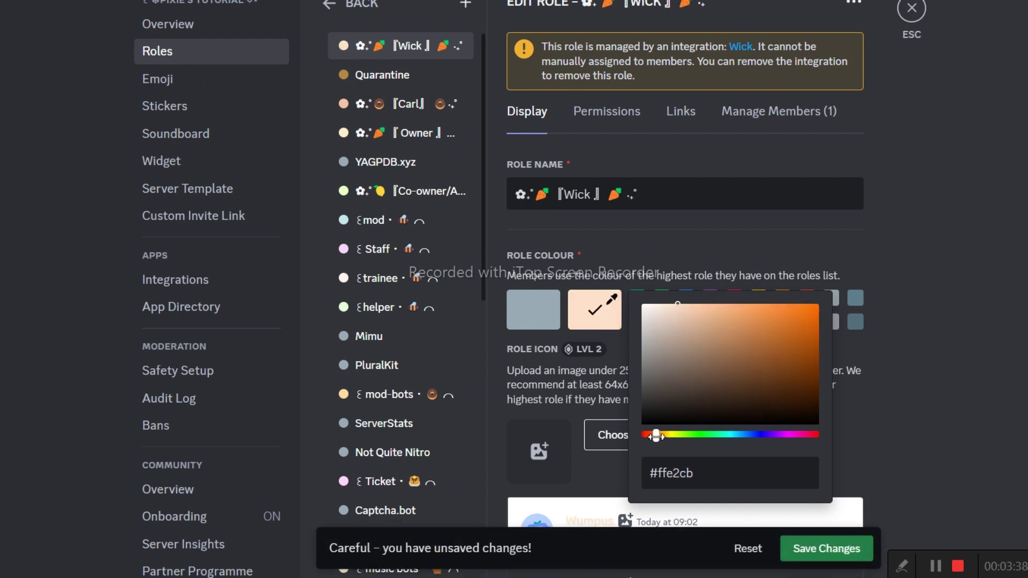
mouse_move(684, 316)
left_mouse_down()
mouse_move(693, 310)
mouse_move(682, 305)
left_mouse_up()
left_click_drag(663, 472, 644, 478)
left_click(930, 453)
left_click(748, 548)
key("Escape")
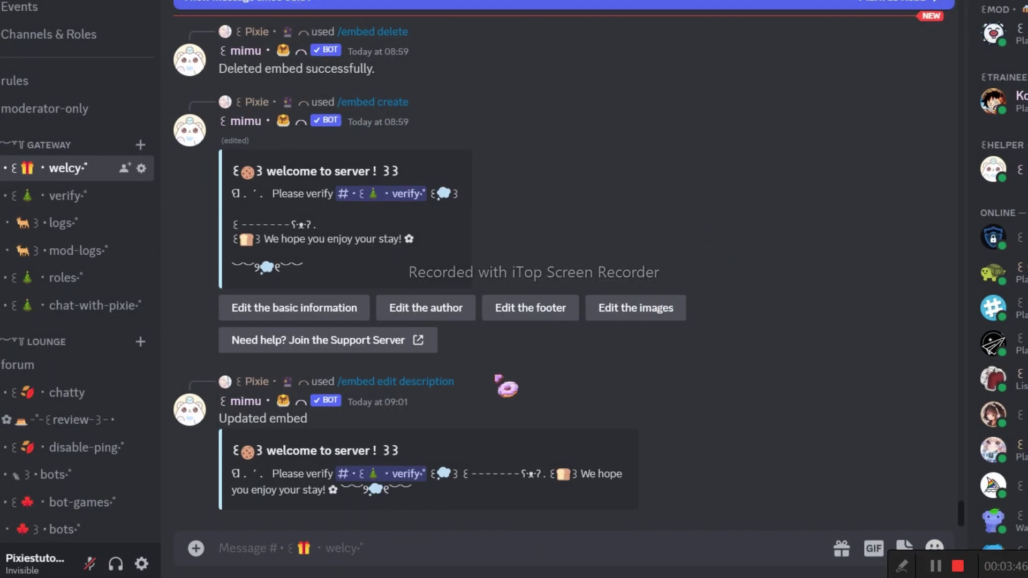
Paste #ffdfc5 into the embed's Hex Color field and submit.
left_click(333, 319)
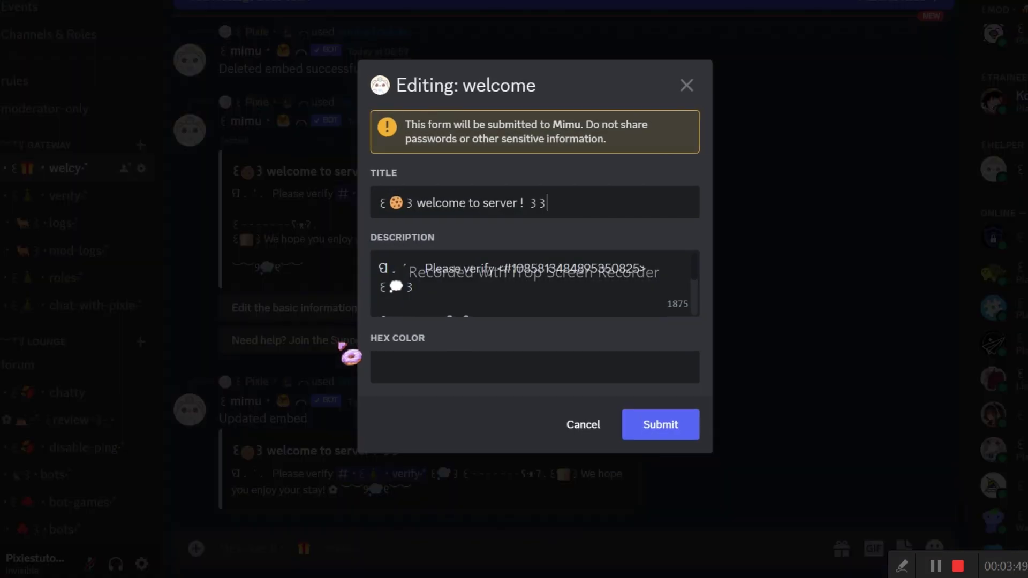
left_click(418, 367)
type("#ffdfc5")
left_click(665, 437)
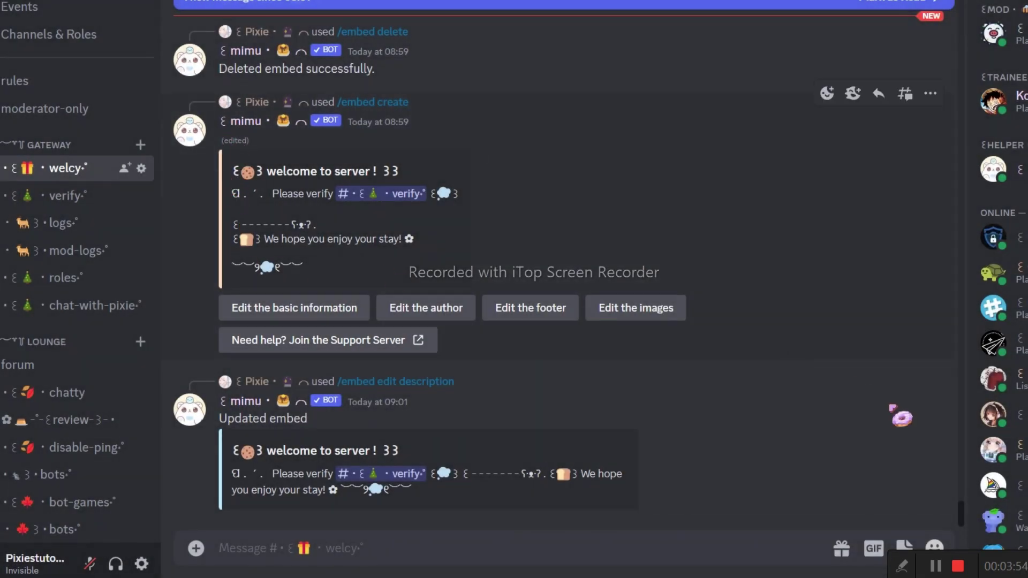
scroll(967, 510, "up", 2)
scroll(967, 497, "up", 3)
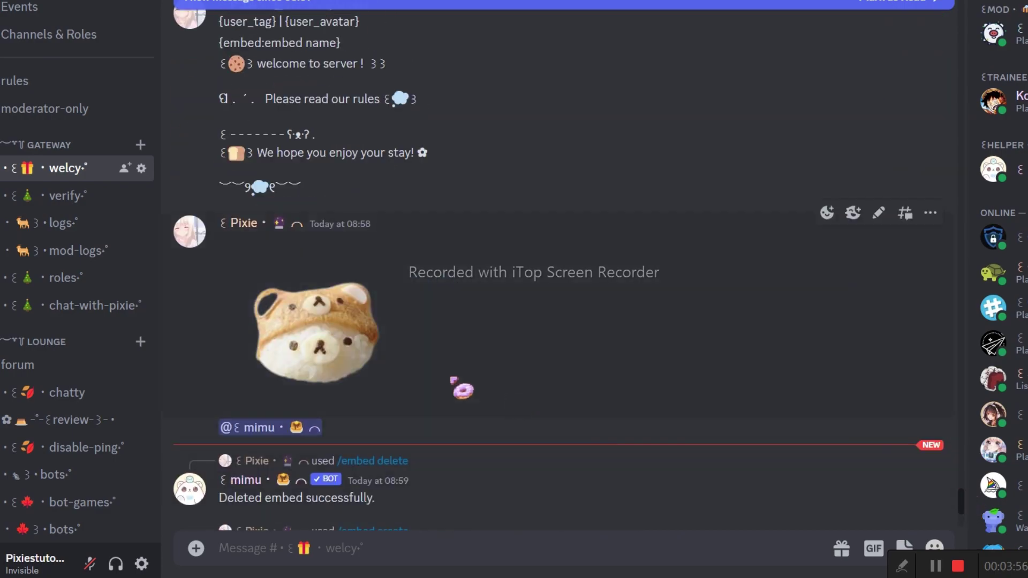
Open the bear image in Edge, copy its image link, and return to Discord.
left_click(363, 345)
right_click(541, 279)
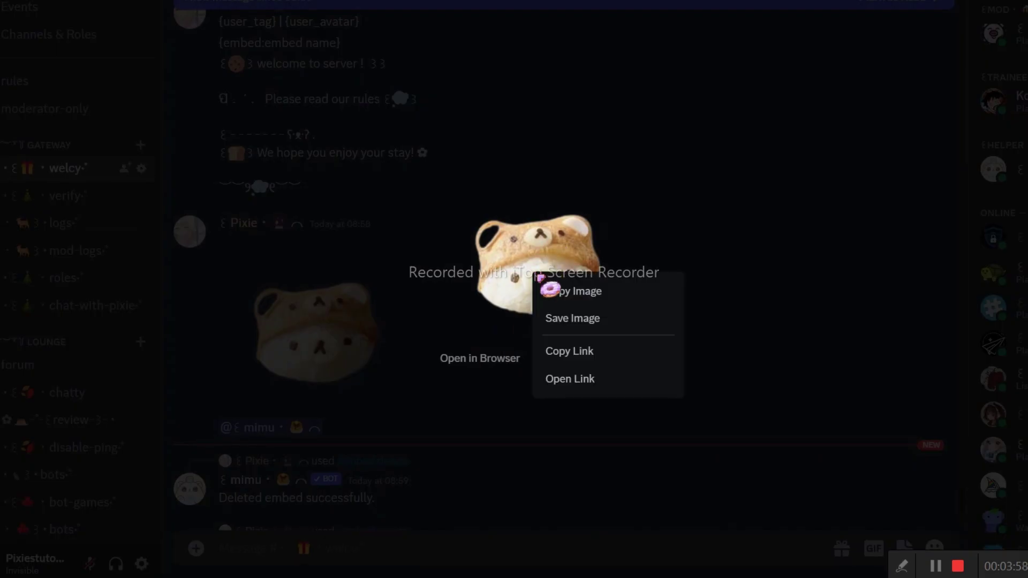
left_click(493, 361)
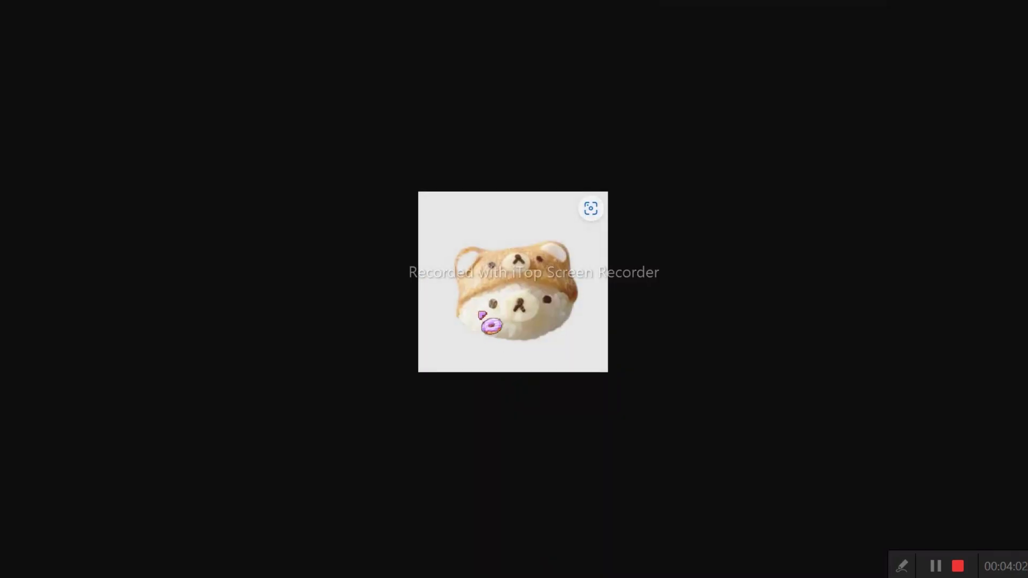
right_click(481, 313)
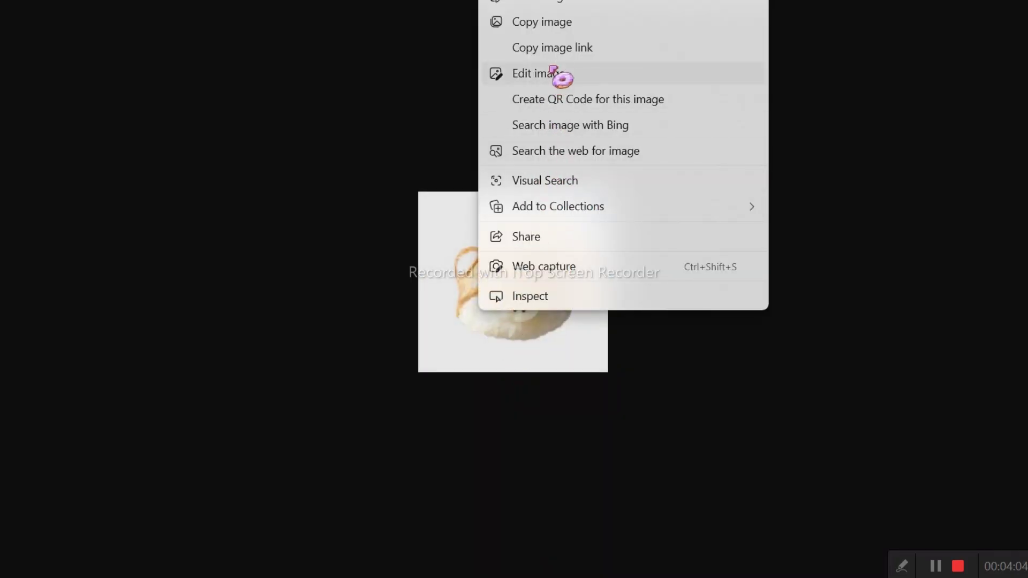
left_click(553, 48)
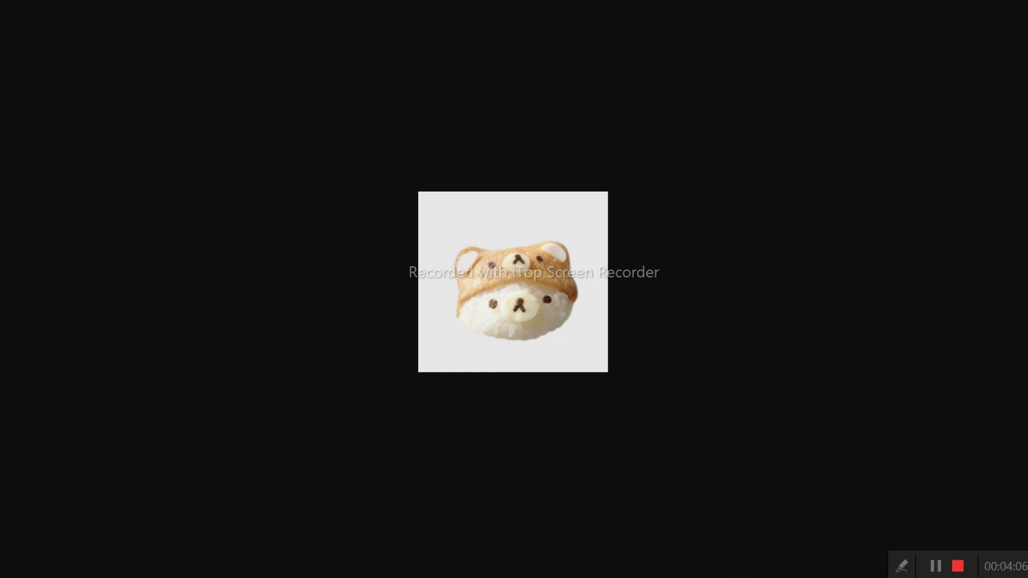
key("alt+Tab")
Paste the bear image link into the embed's THUMBNAIL field and submit.
left_click(648, 429)
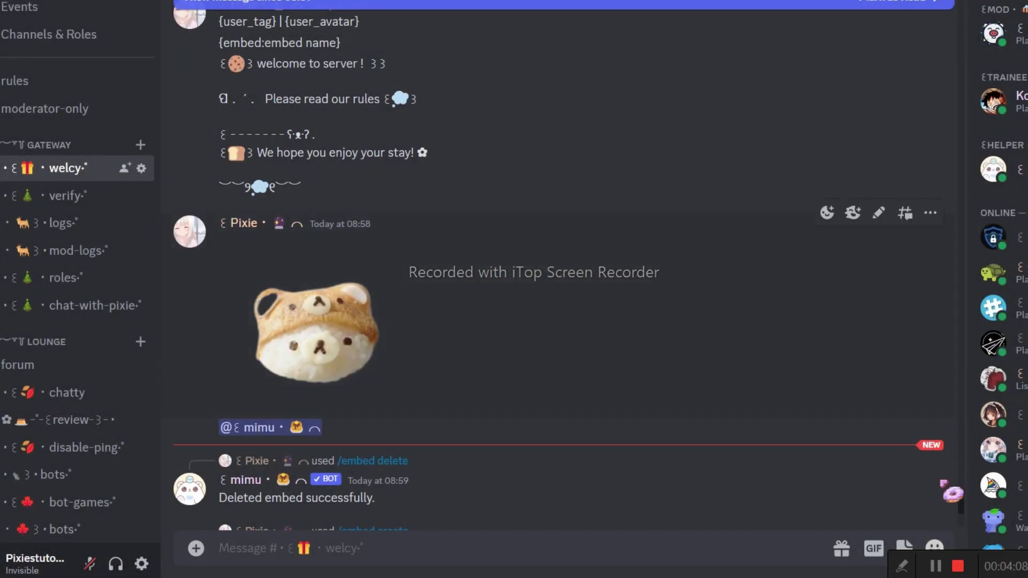
scroll(562, 281, "down", 5)
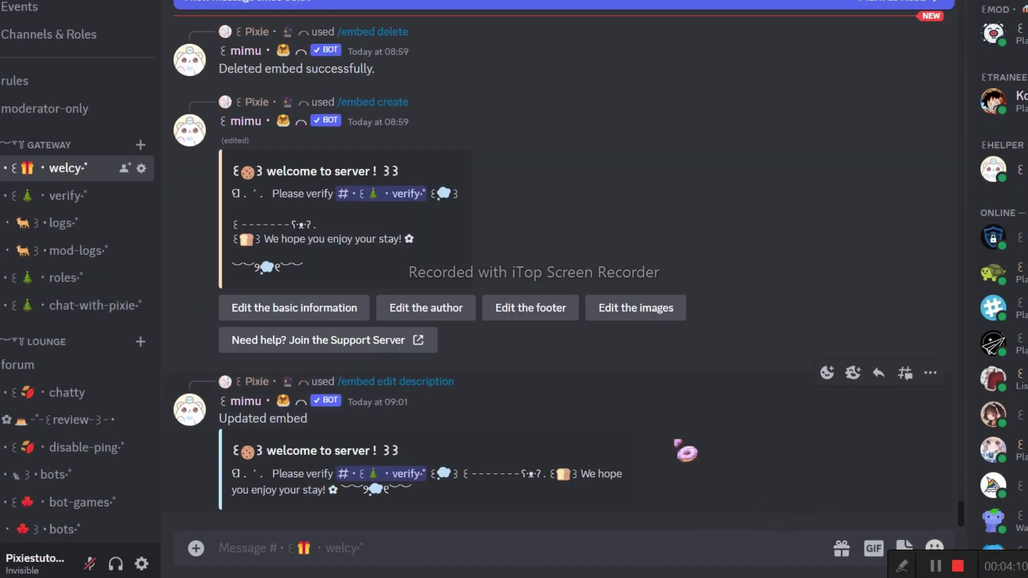
left_click(647, 312)
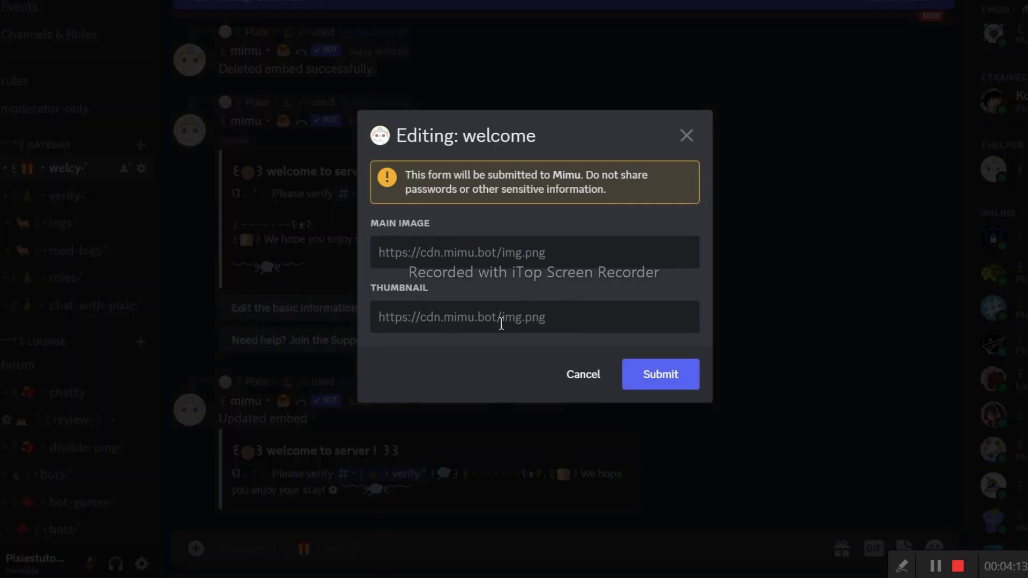
left_click(502, 321)
key("ctrl+v")
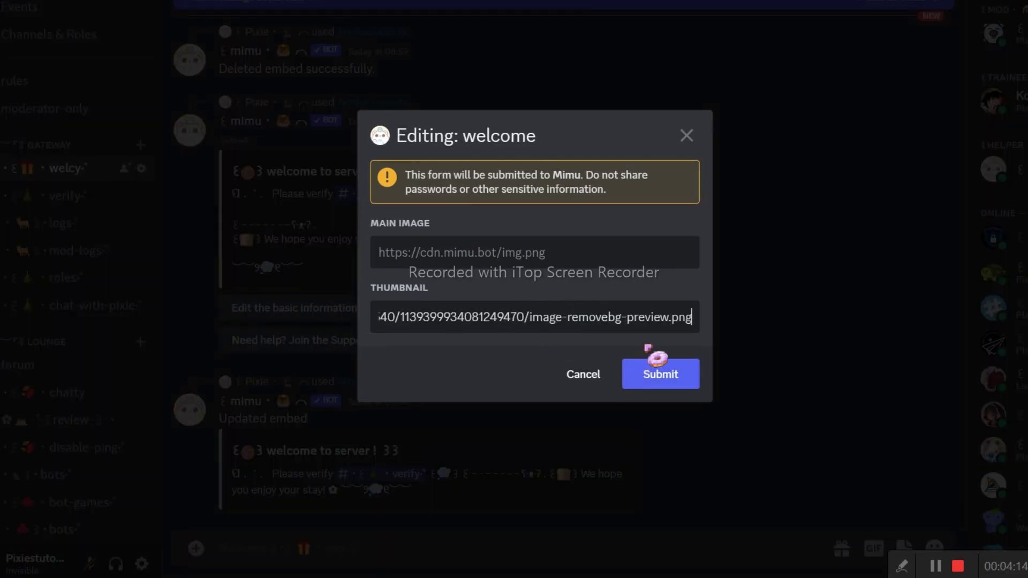
left_click(683, 382)
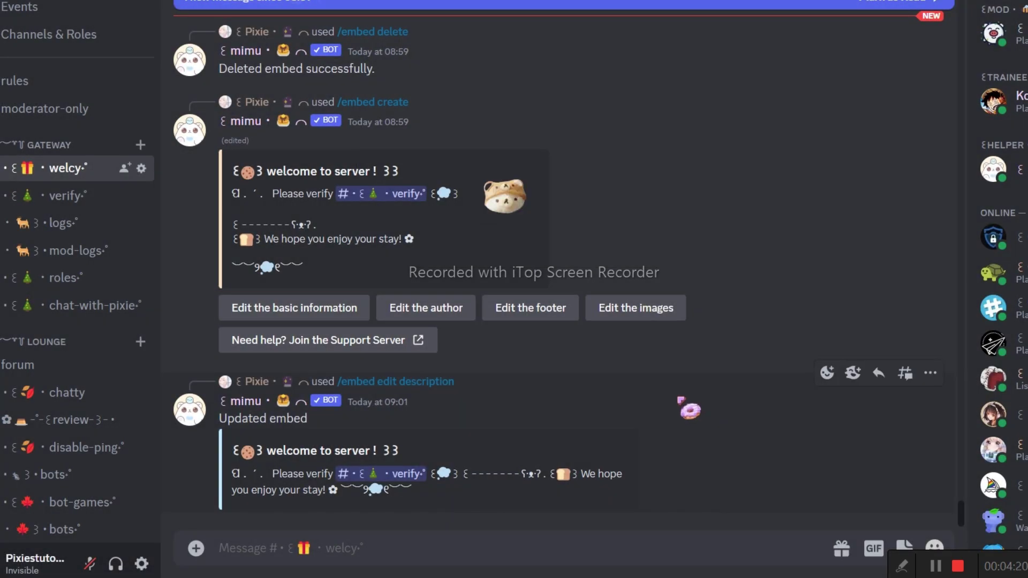
Reopen the image form to check the thumbnail link, then cancel.
left_click(627, 308)
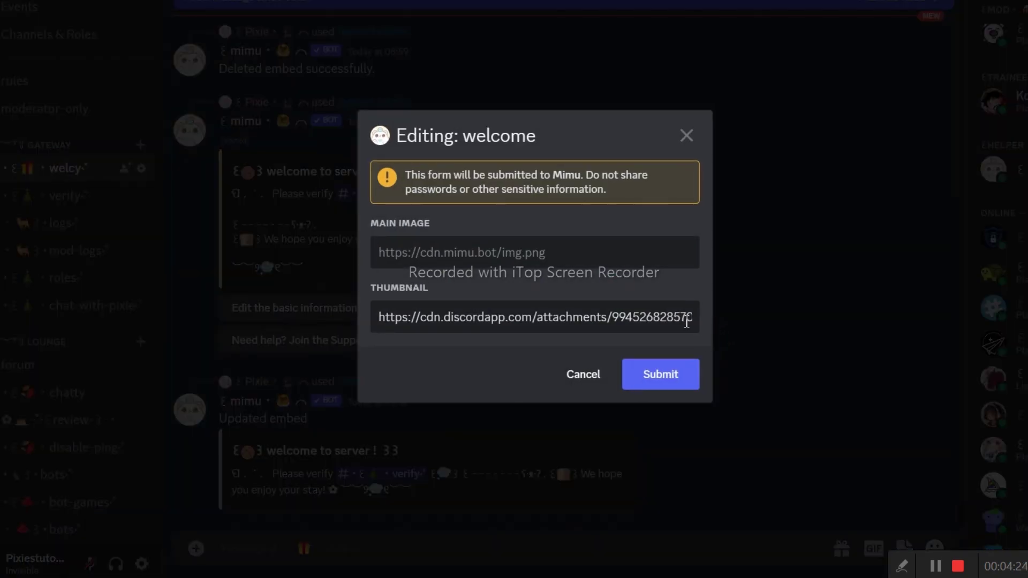
left_click(686, 322)
key("Right")
key("Right")
key("Right")
key("Right")
key("Right")
key("Right")
key("Right")
key("Right")
key("Right")
key("Right")
key("Right")
key("Right")
key("Right")
key("Right")
key("Right")
key("Right")
key("Right")
key("Right")
key("Right")
key("Right")
key("Right")
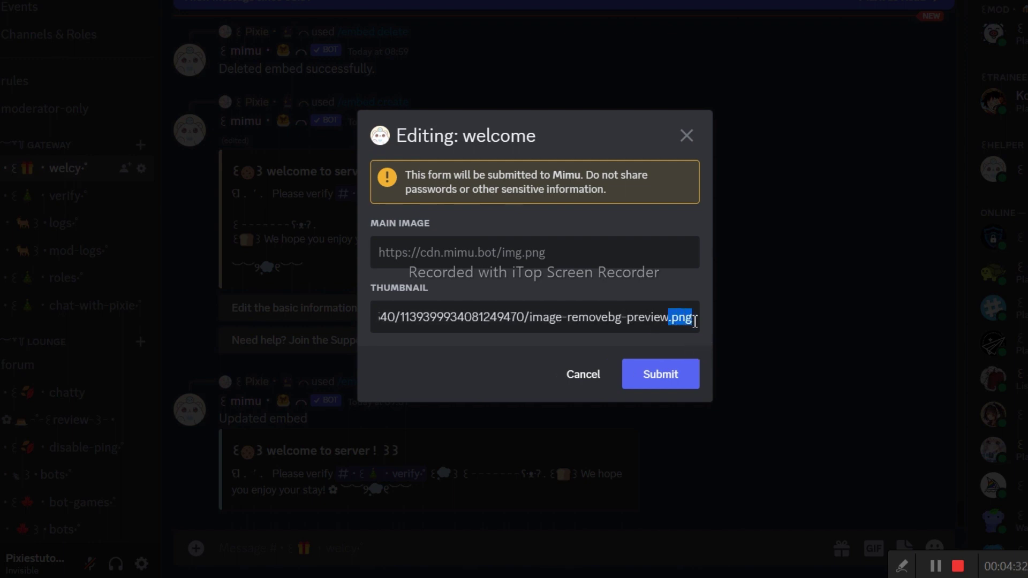
left_click(597, 378)
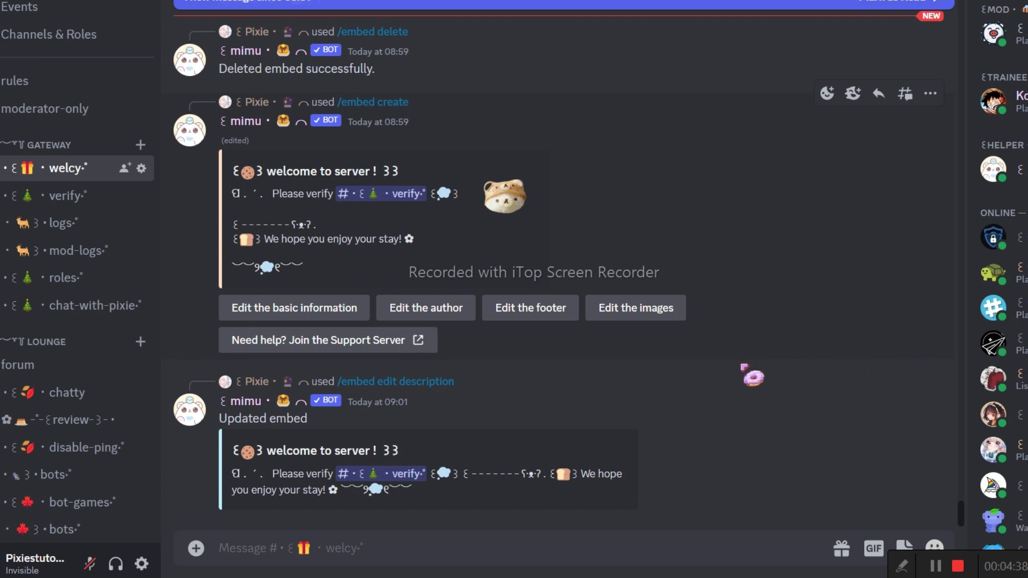
scroll(963, 511, "up", 3)
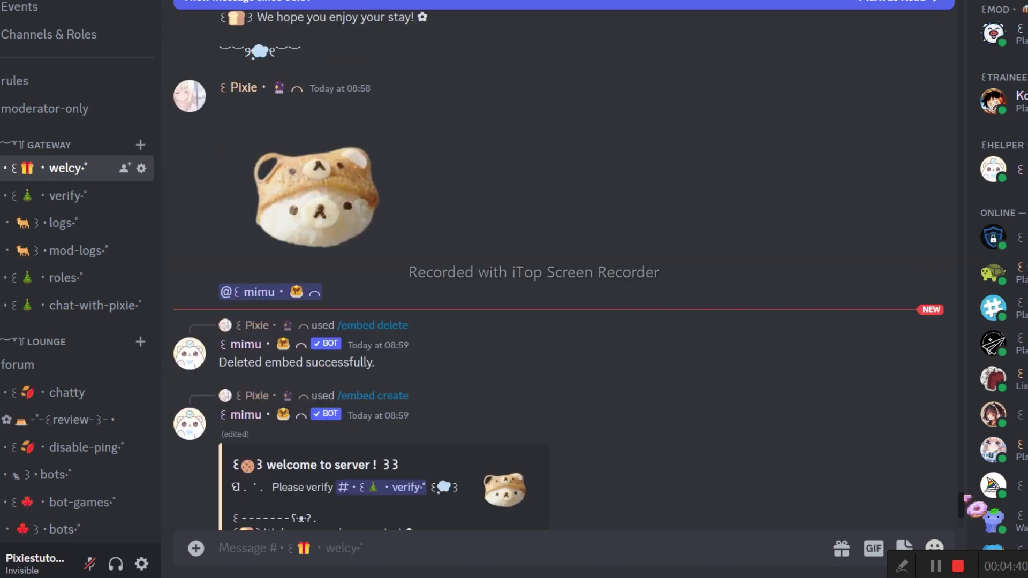
scroll(974, 507, "up", 2)
scroll(974, 498, "up", 2)
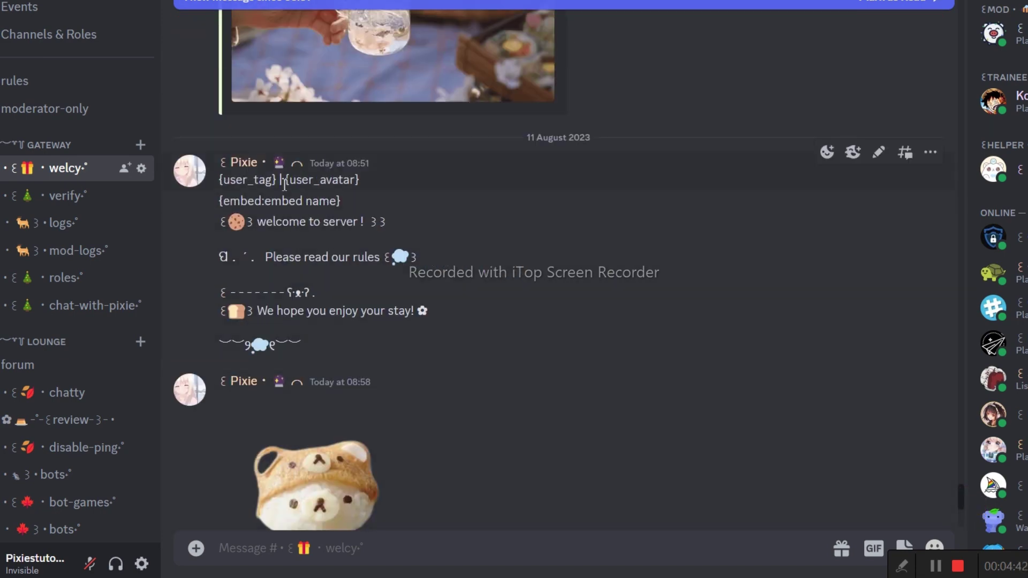
Set the welcome embed's author text to {user_tag}.
left_click_drag(279, 180, 220, 182)
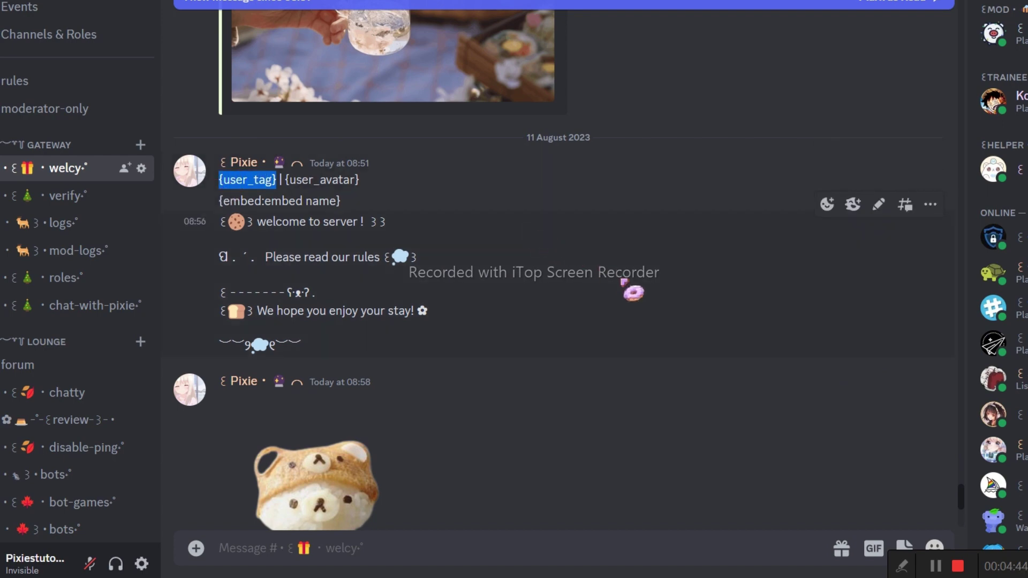
scroll(972, 507, "down", 2)
scroll(976, 540, "down", 2)
left_click(639, 317)
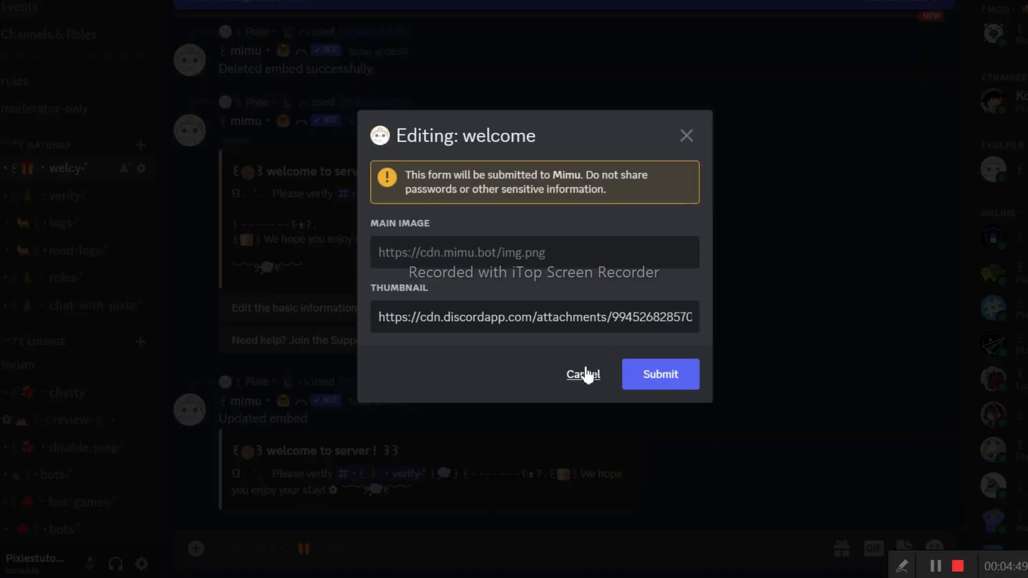
left_click(583, 374)
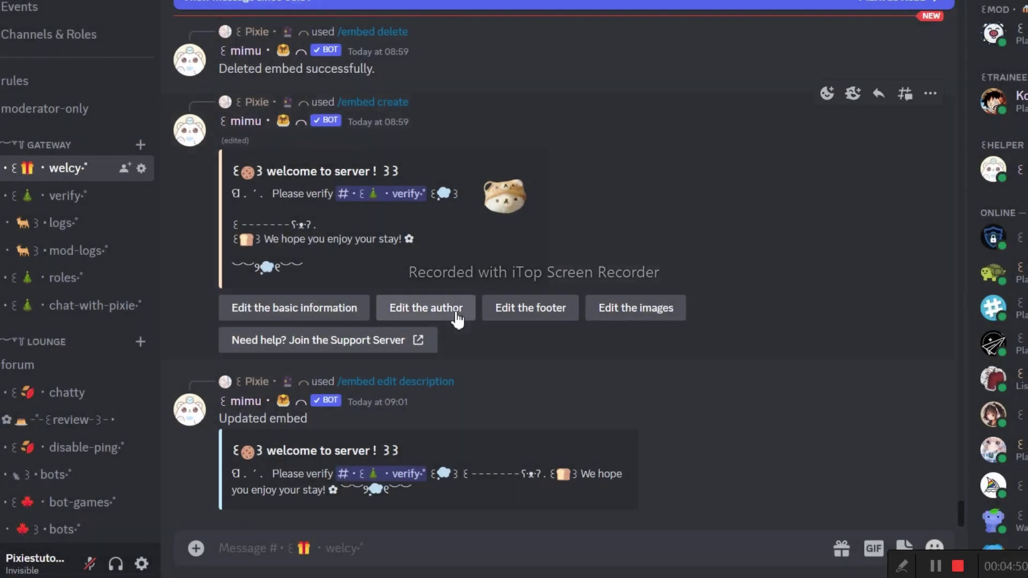
left_click(457, 315)
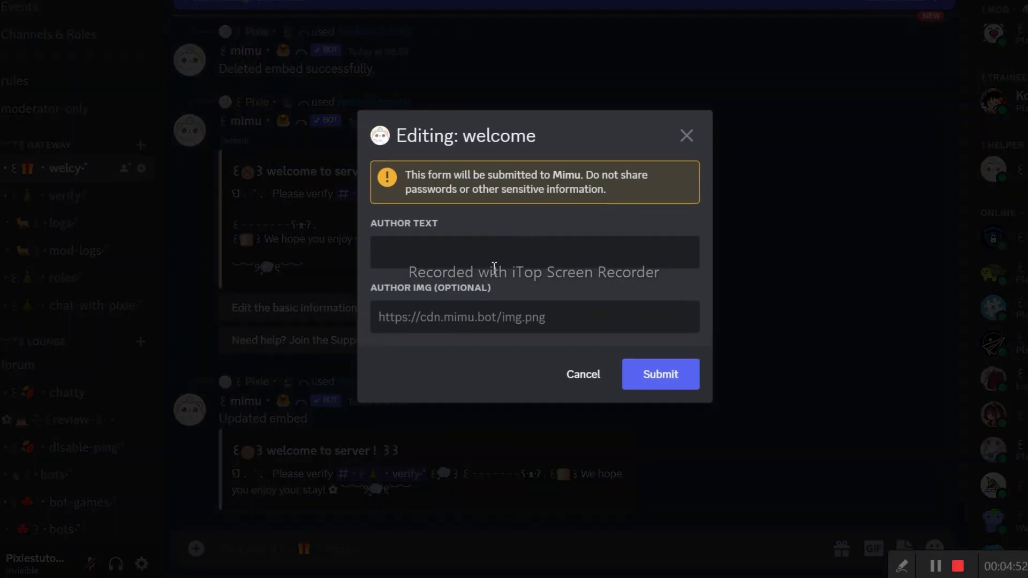
type("{user_tag}")
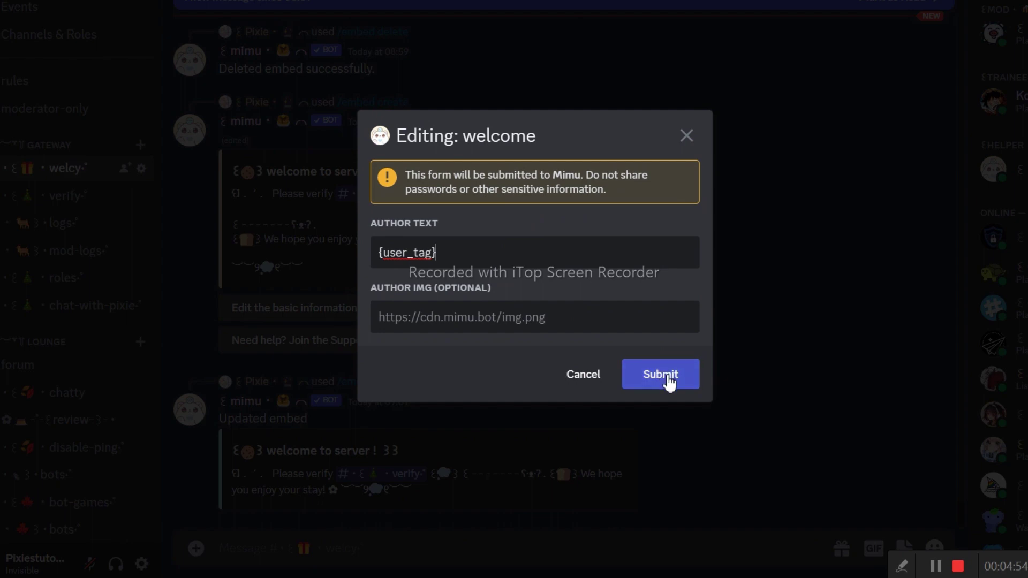
left_click(668, 378)
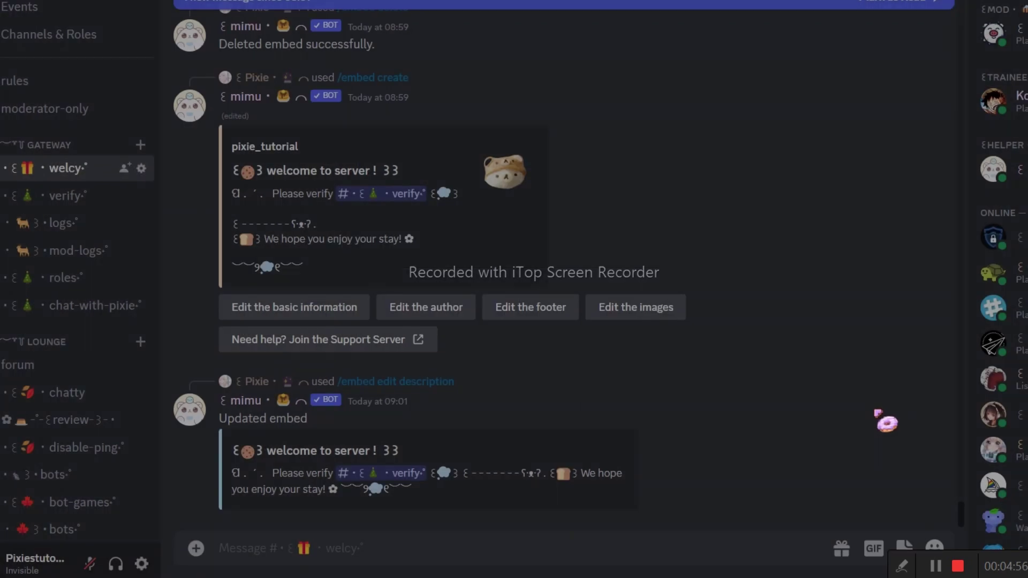
scroll(962, 508, "up", 2)
scroll(962, 505, "up", 2)
scroll(960, 498, "up", 2)
scroll(956, 492, "up", 1)
scroll(959, 490, "up", 2)
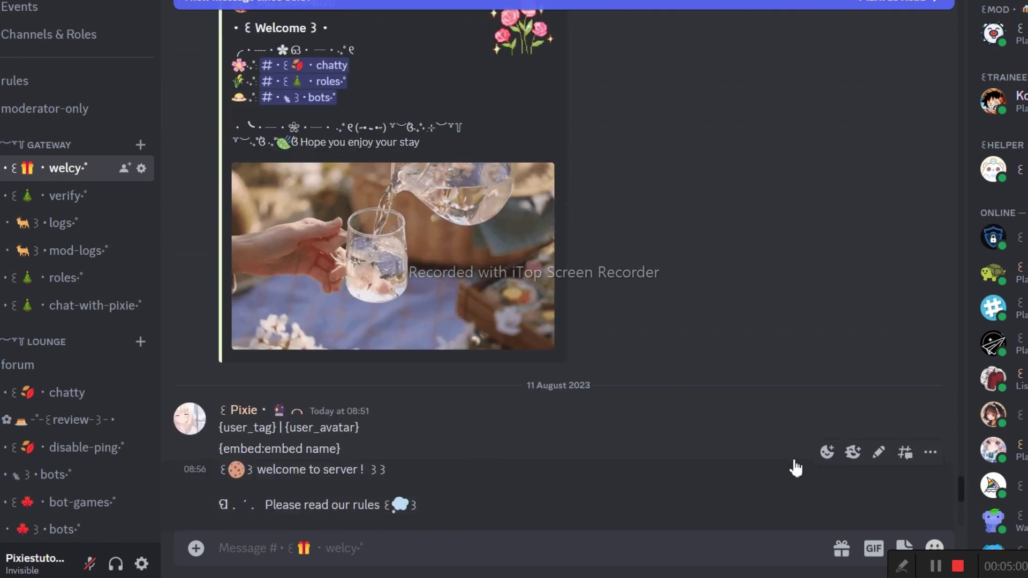
Set the welcome embed's author image to {user_avatar}.
left_click_drag(286, 428, 359, 429)
key("ctrl+c")
scroll(964, 492, "down", 5)
scroll(964, 491, "down", 5)
left_click(426, 307)
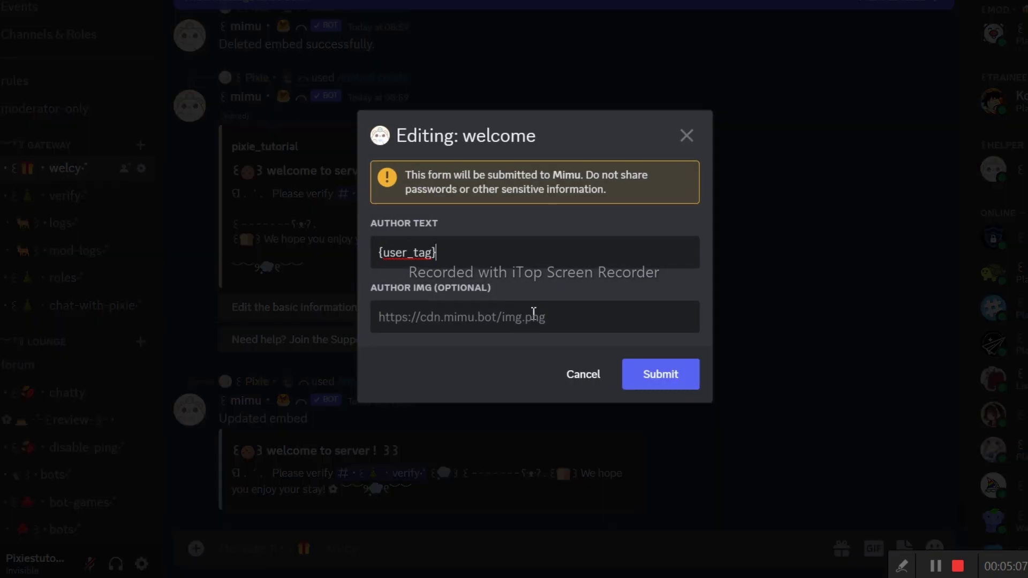
left_click(533, 317)
key("ctrl+v")
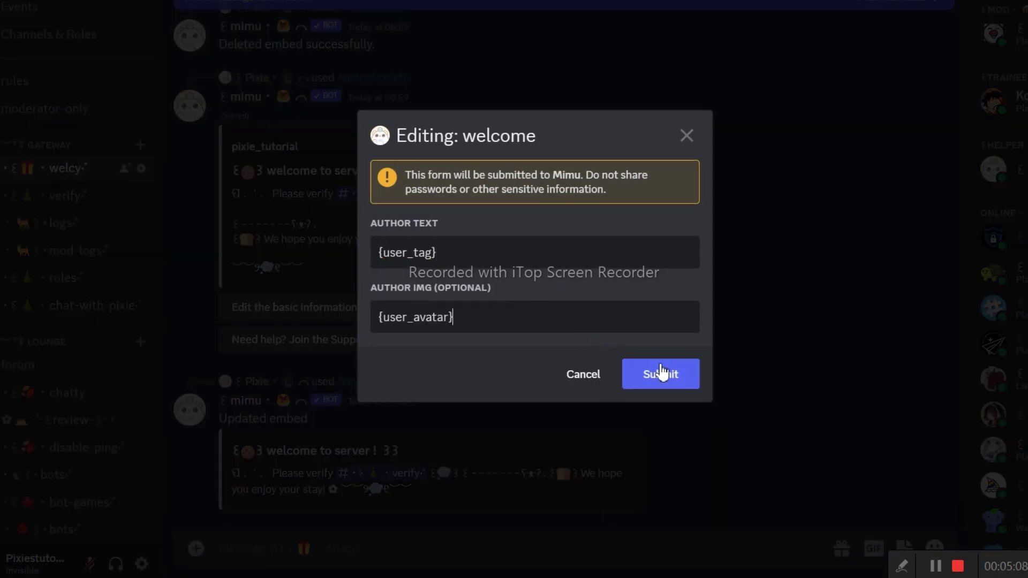
left_click(661, 374)
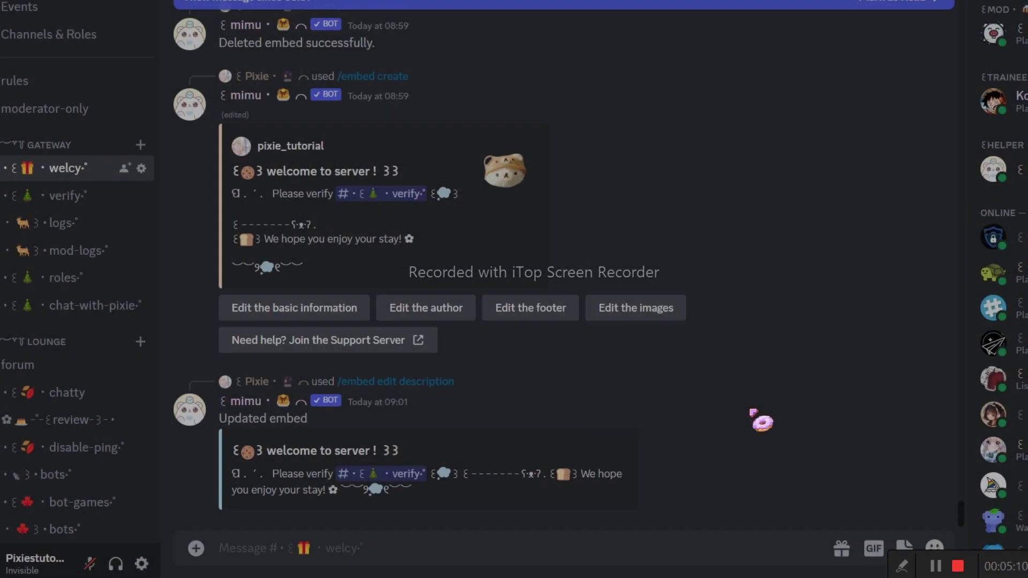
scroll(963, 526, "up", 3)
scroll(964, 514, "up", 3)
scroll(963, 514, "up", 3)
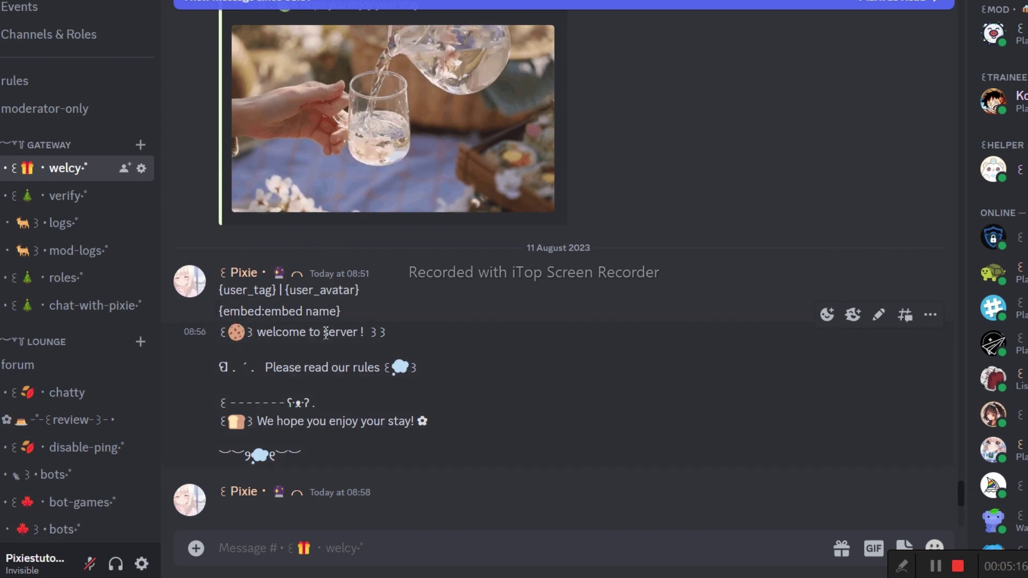
left_click_drag(341, 311, 219, 312)
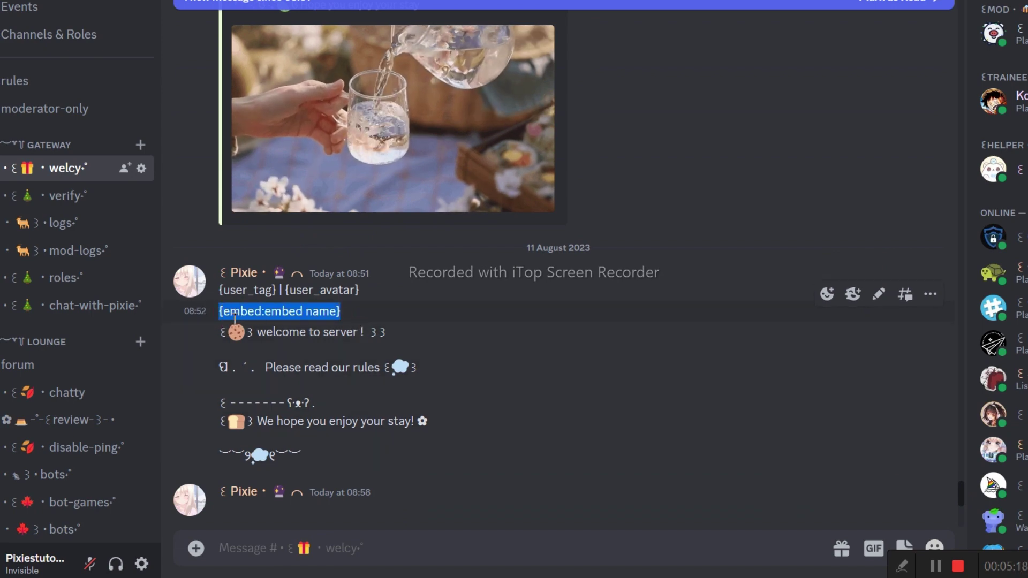
scroll(963, 506, "down", 5)
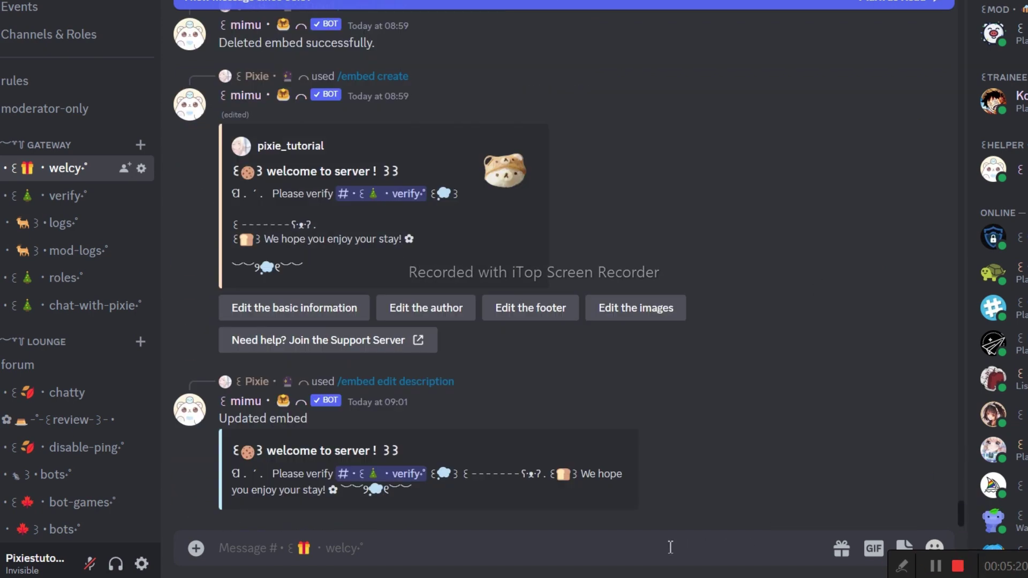
type("/set message")
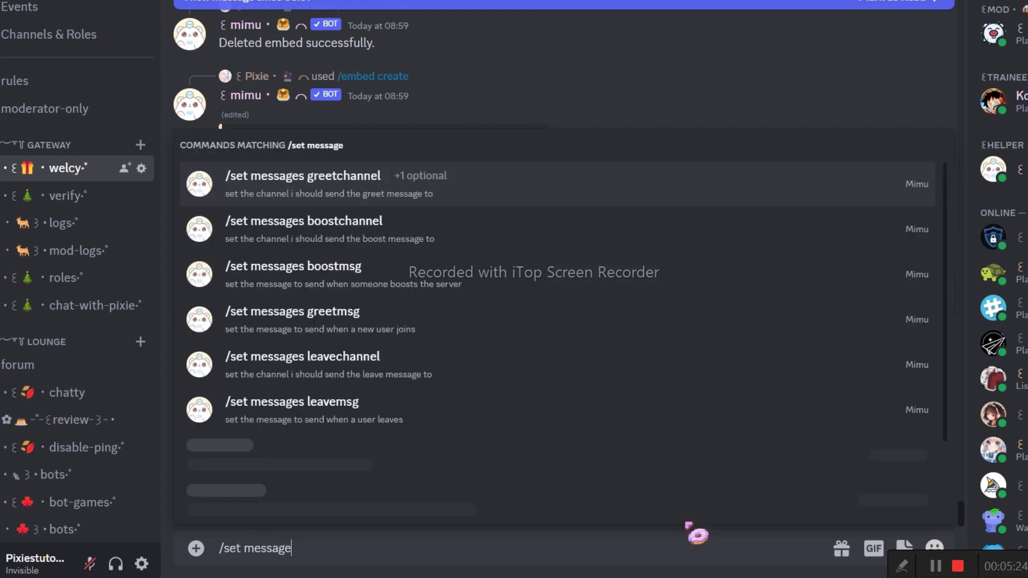
Start the /set messages greetmsg command, undoing a mistaken avatar paste.
left_click(323, 201)
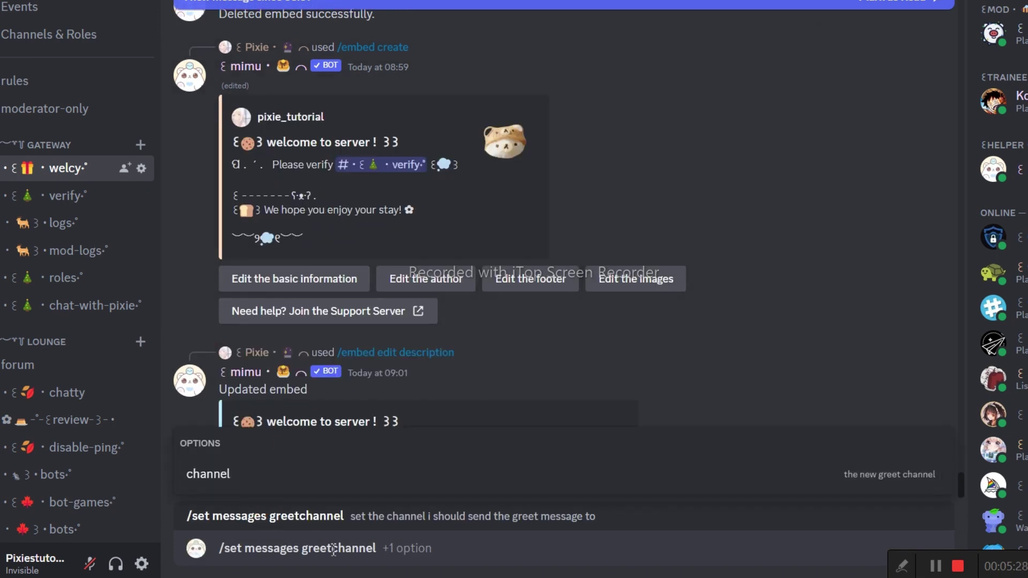
key("BackSpace")
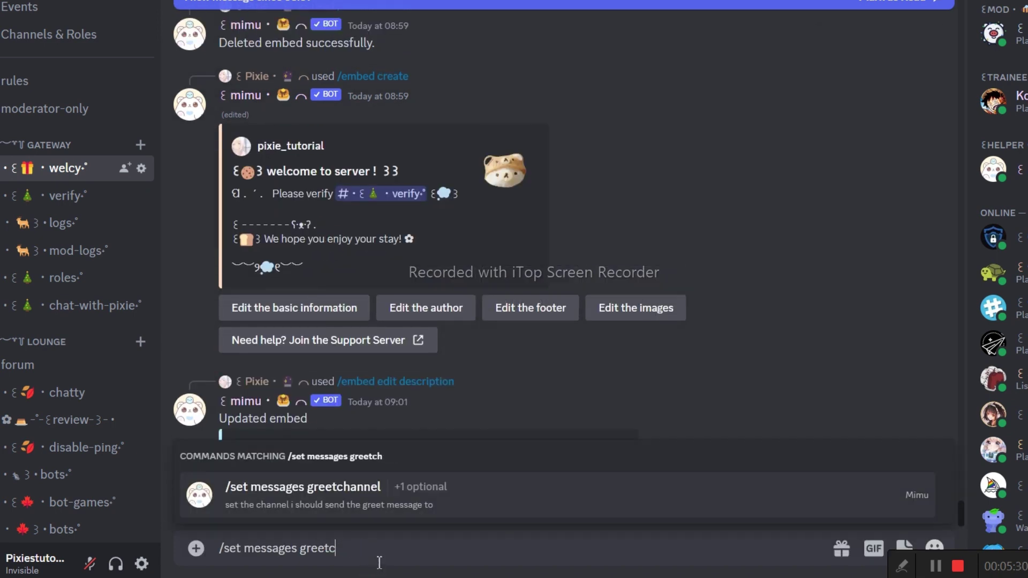
key("BackSpace")
key("BackSpace")
left_click(321, 488)
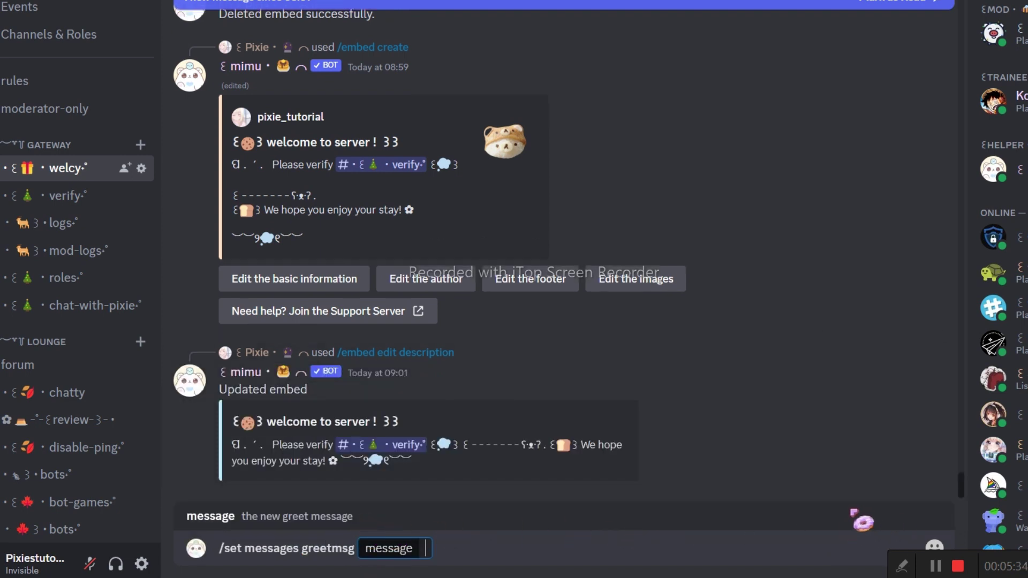
key("ctrl+v")
key("ctrl+z")
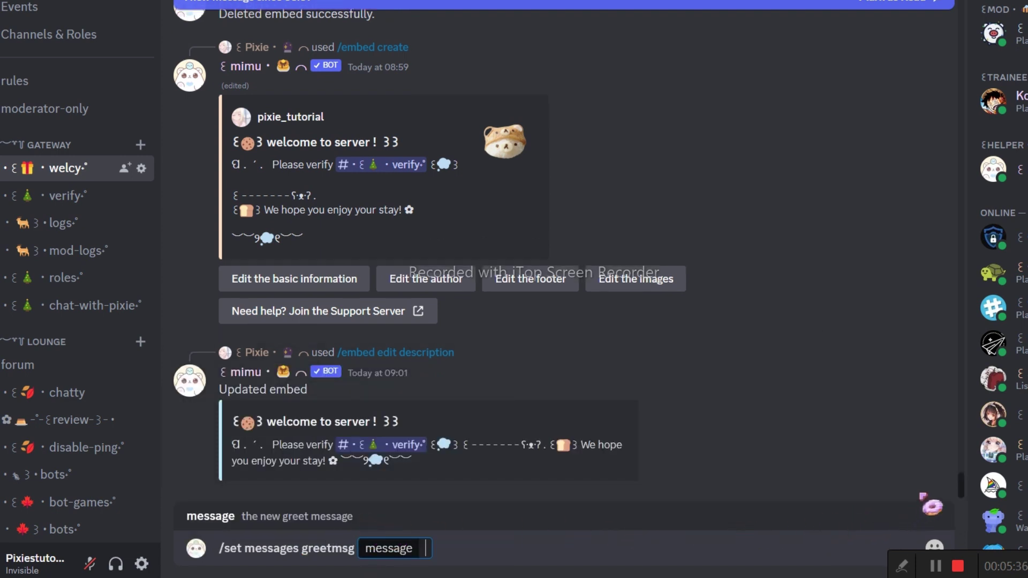
scroll(970, 482, "up", 2)
scroll(970, 480, "up", 3)
scroll(970, 481, "up", 3)
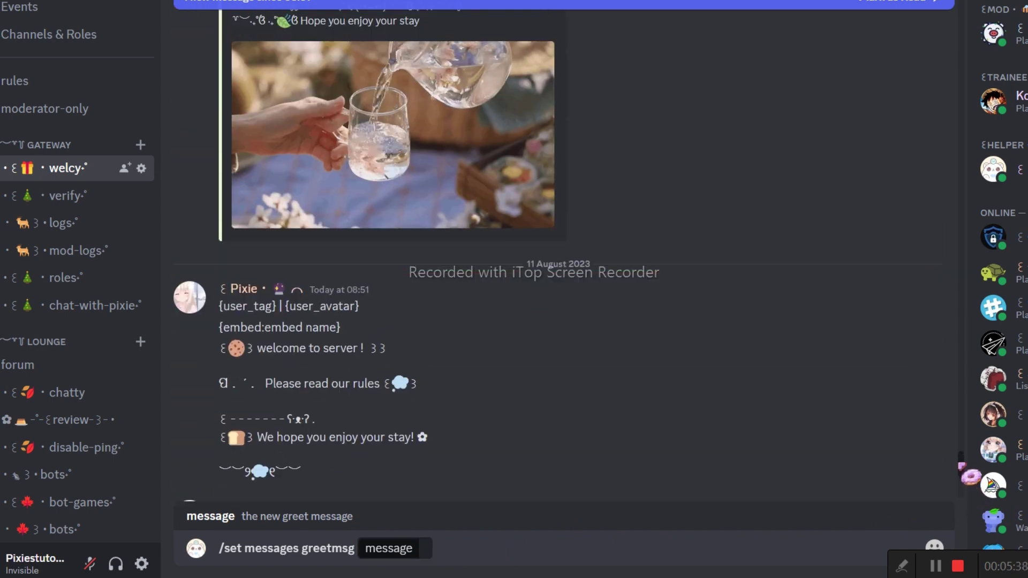
left_click_drag(342, 353, 219, 353)
key("ctrl+c")
scroll(970, 474, "down", 5)
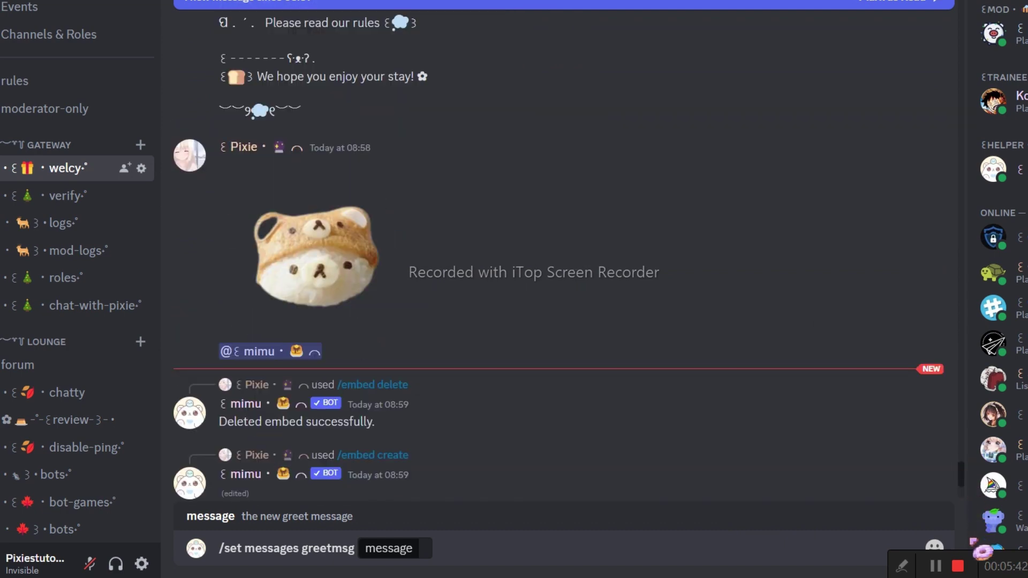
scroll(970, 474, "down", 5)
Paste the embed placeholder into the message option and clear its placeholder name.
left_click(440, 546)
key("ctrl+v")
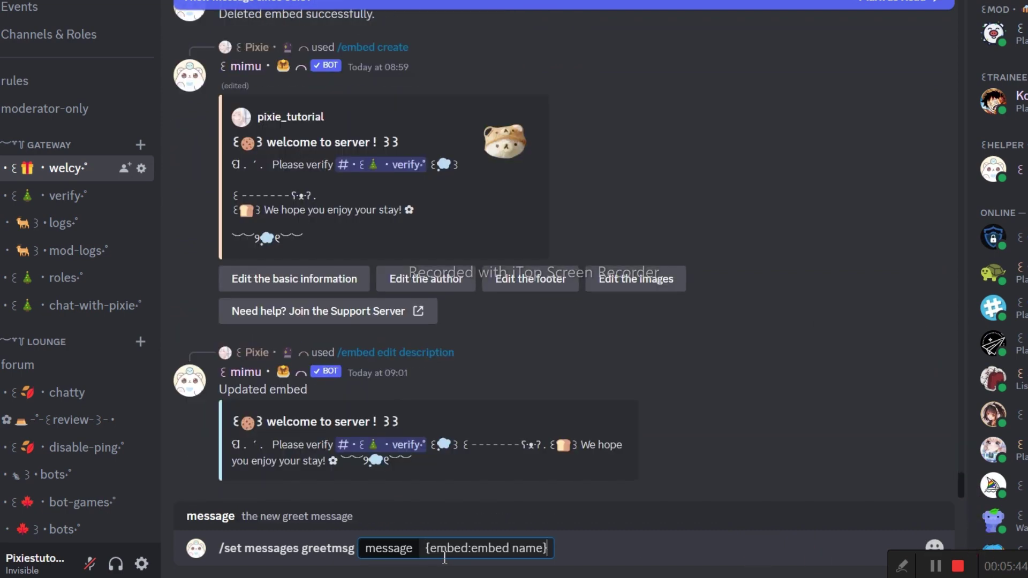
double_click(481, 550)
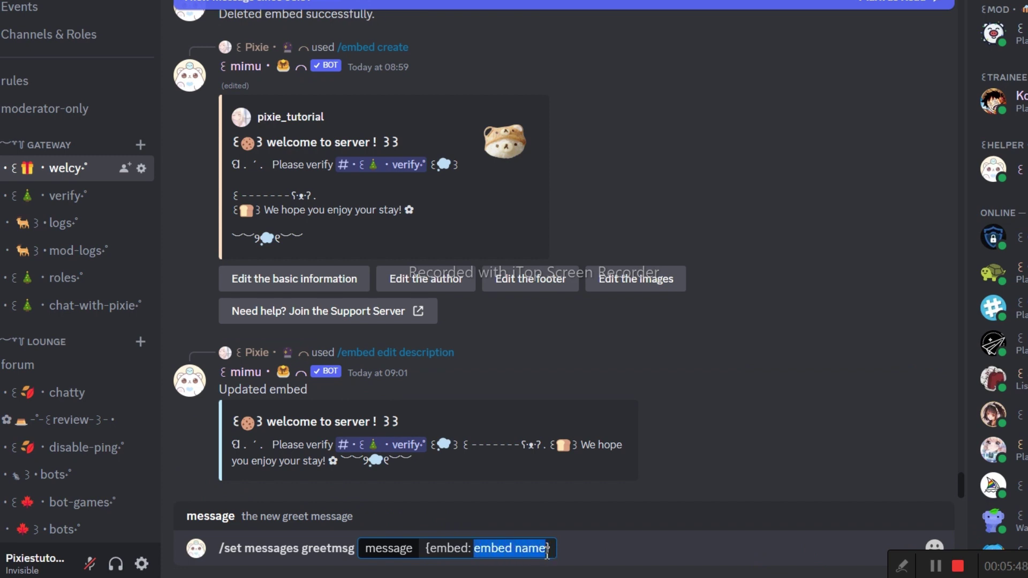
key("BackSpace")
key("BackSpace")
key("BackSpace")
type("}")
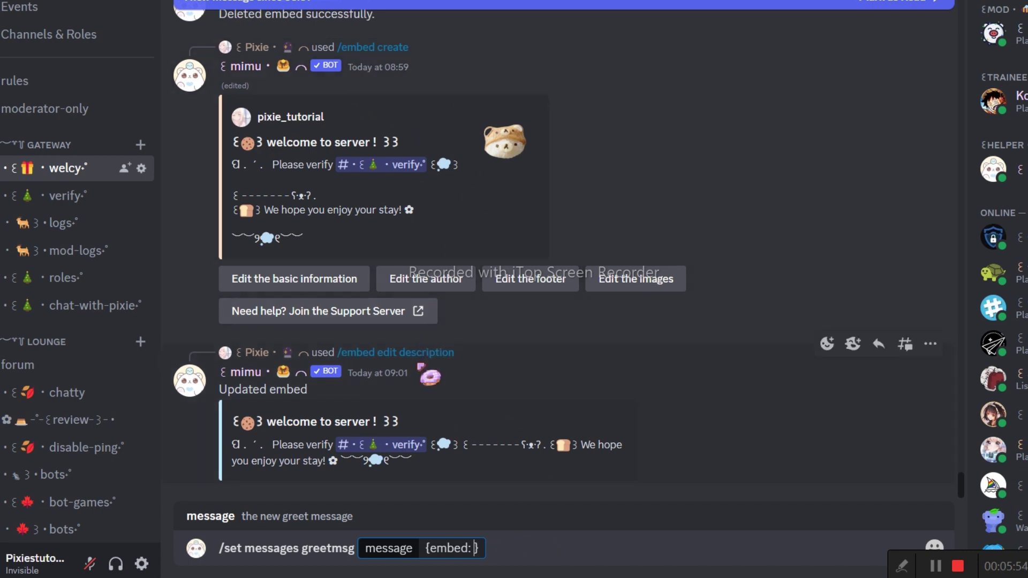
mouse_move(396, 353)
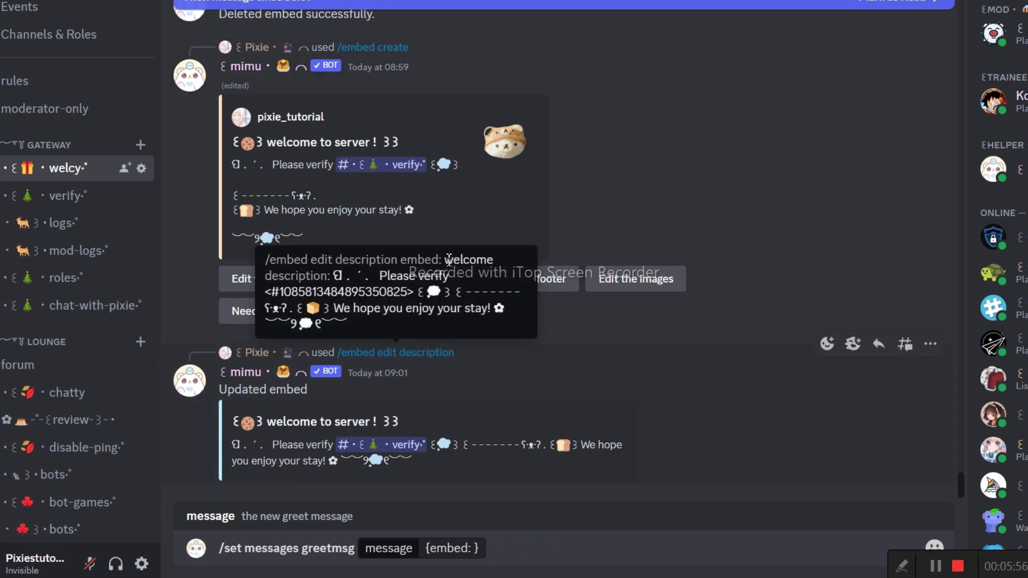
Complete the message as 'Hi {user}{embed: welcome}' and send the command.
double_click(447, 260)
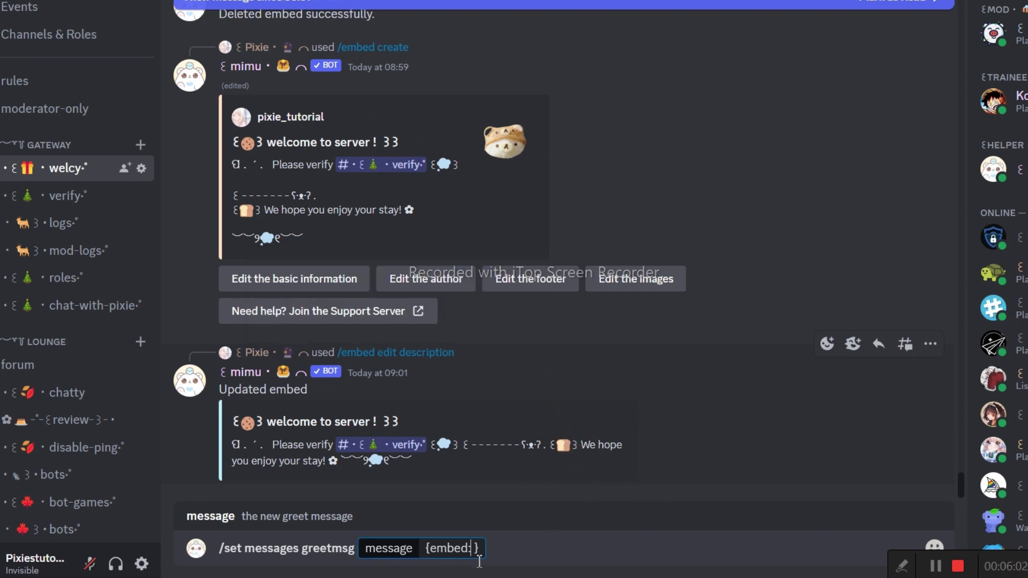
type("welcome")
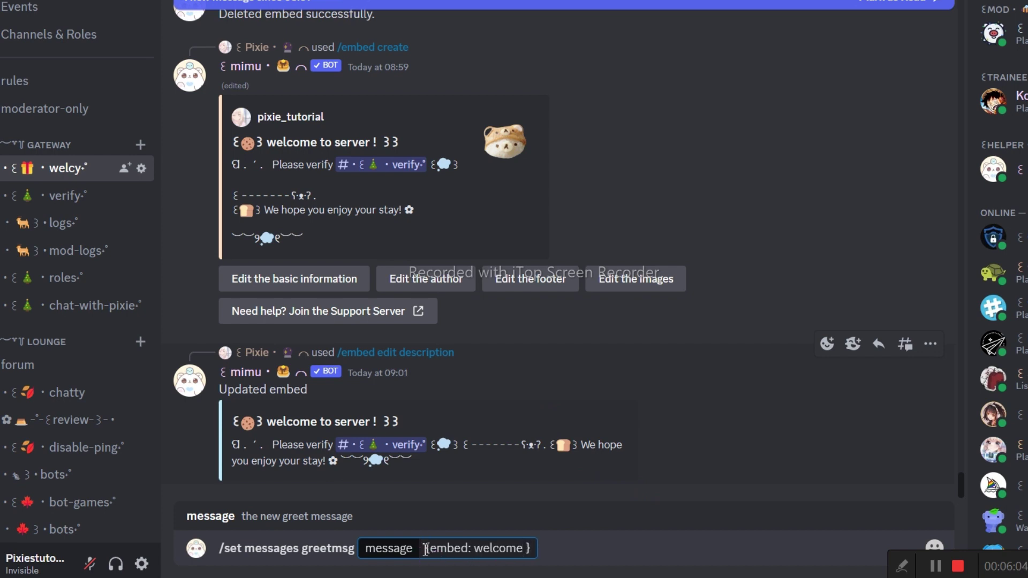
left_click(426, 548)
type("Hi ")
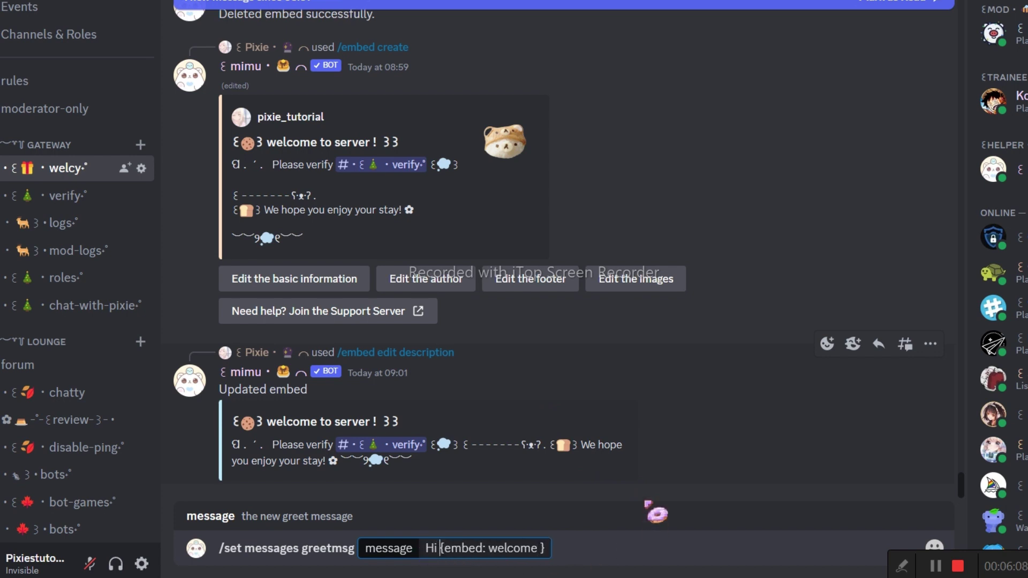
type("{user")
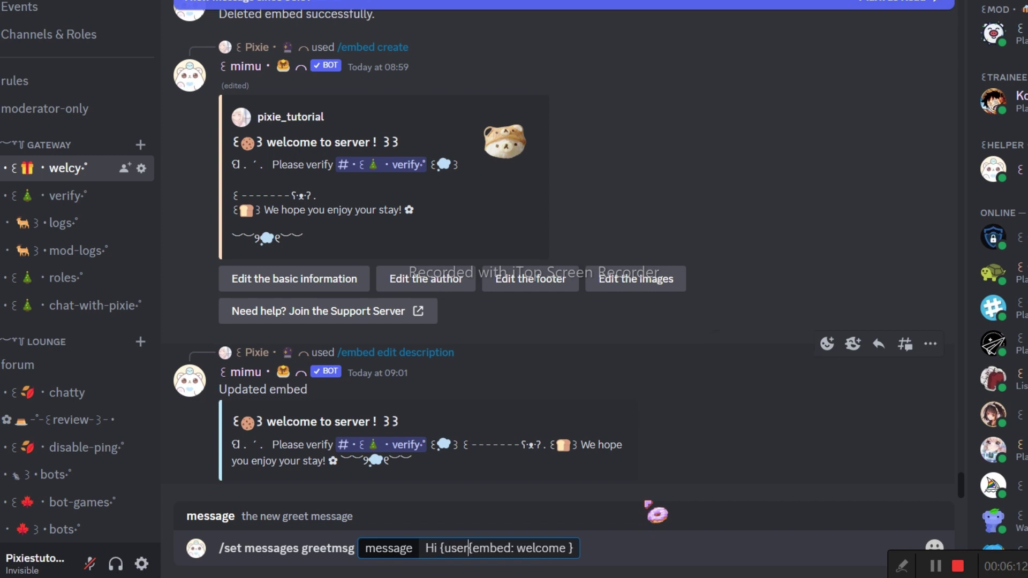
type("}")
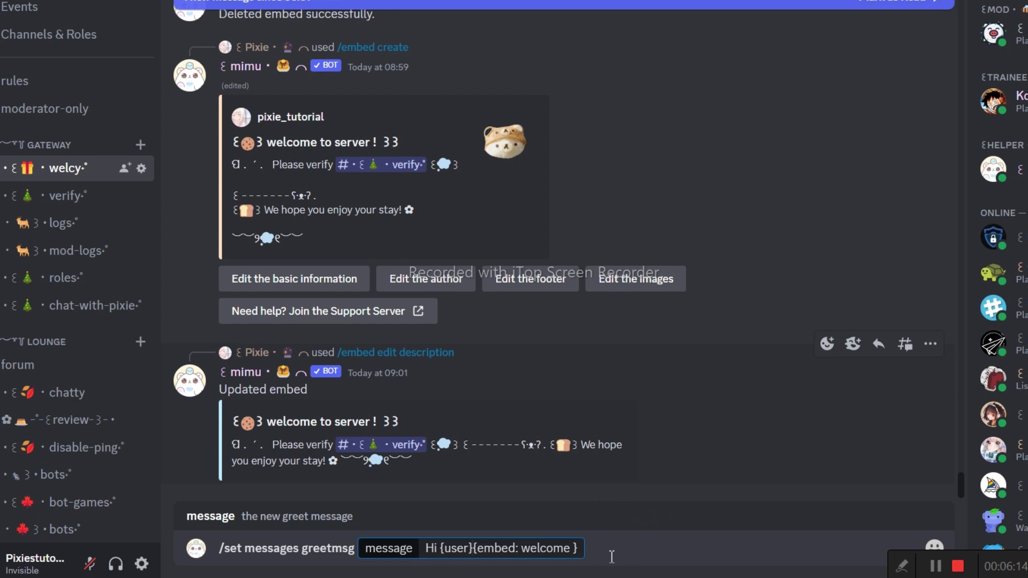
left_click(622, 551)
key("Return")
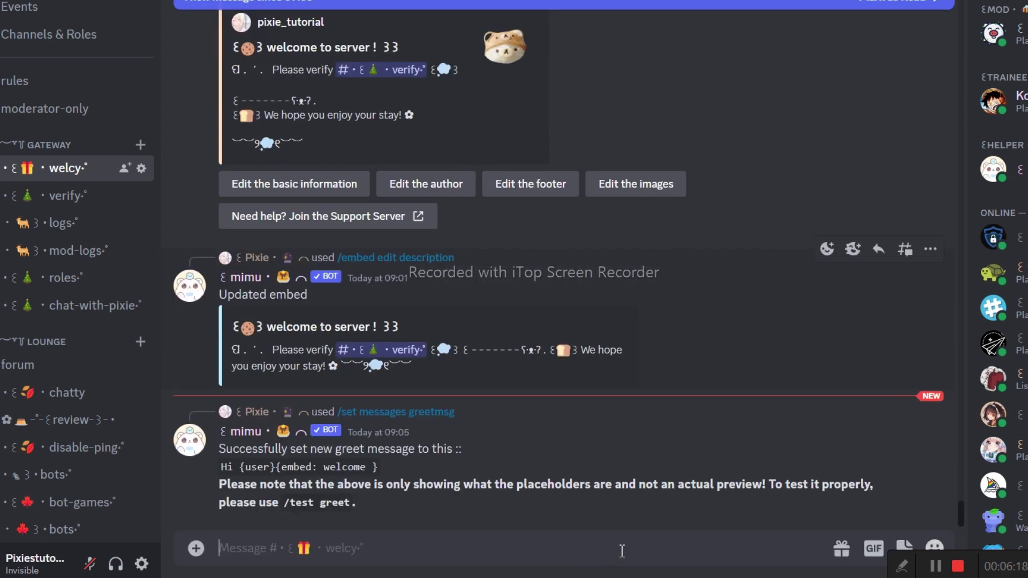
Open the welcome embed's basic information form, select the description's last line, and view the placeholder docs.
left_click(313, 193)
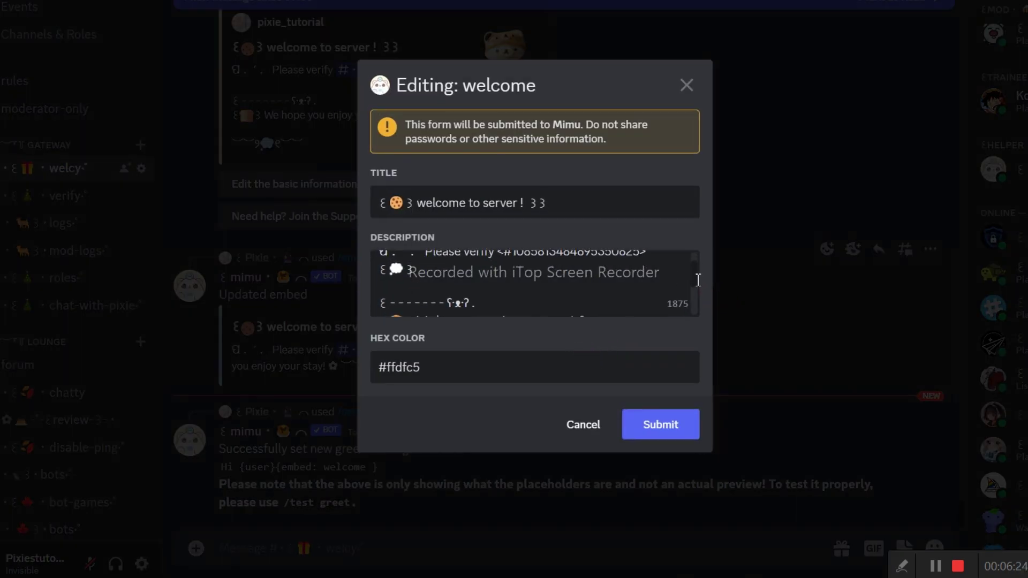
scroll(698, 275, "down", 3)
triple_click(533, 295)
left_click_drag(460, 299, 399, 235)
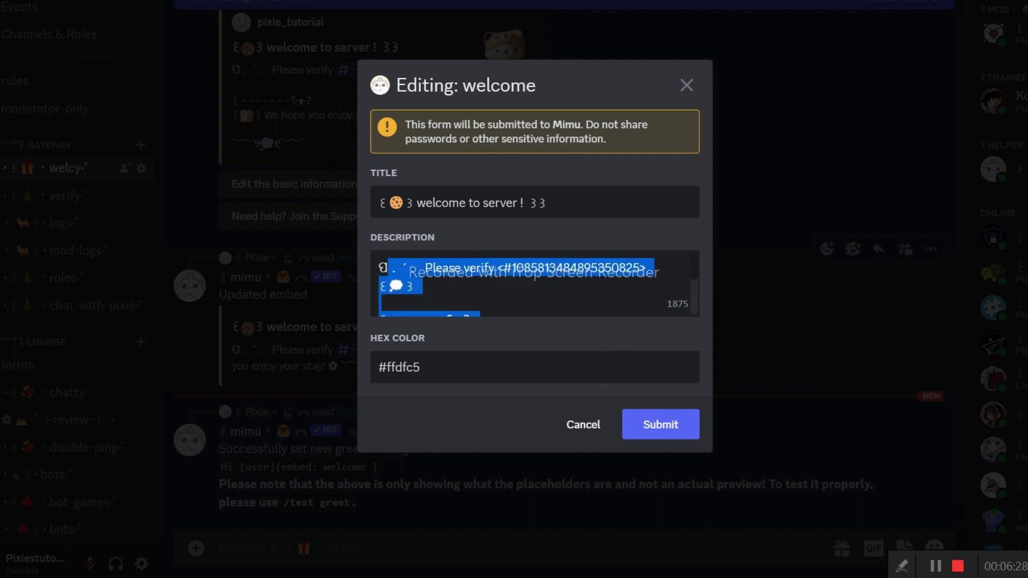
key("alt+Tab")
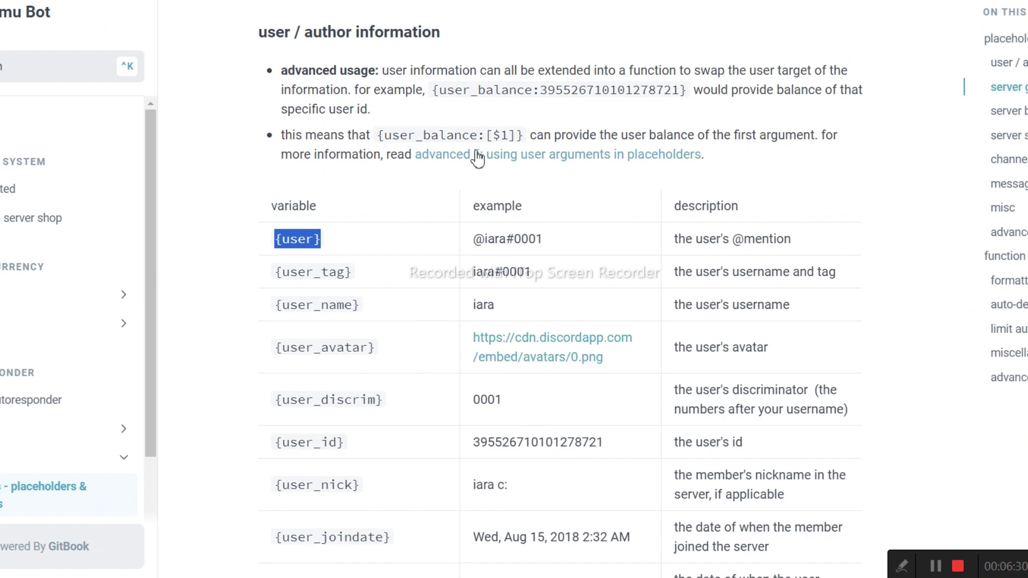
scroll(559, 289, "up", 3)
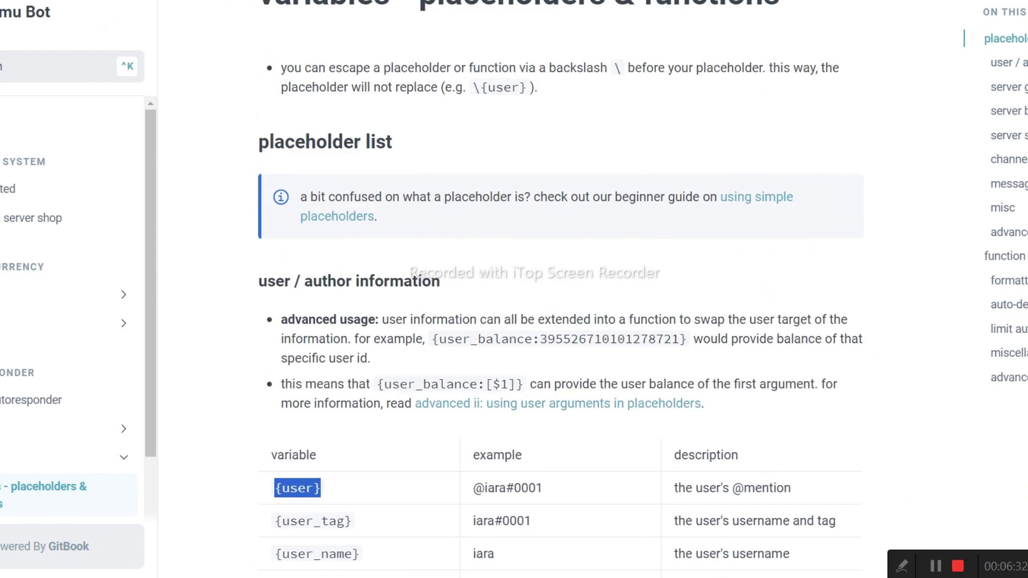
scroll(560, 289, "down", 6)
scroll(560, 290, "down", 1)
scroll(560, 289, "down", 1)
scroll(560, 290, "down", 2)
scroll(560, 289, "down", 1)
scroll(559, 289, "down", 1)
scroll(560, 289, "down", 1)
scroll(560, 289, "down", 1)
scroll(560, 290, "down", 2)
scroll(560, 289, "down", 1)
scroll(560, 290, "down", 1)
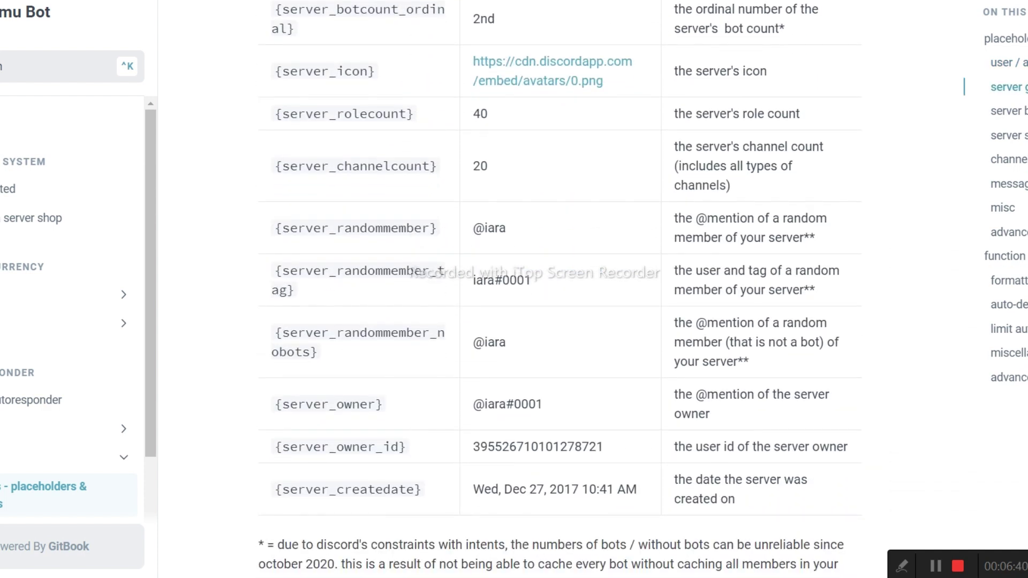
scroll(559, 289, "down", 1)
scroll(559, 289, "down", 1)
scroll(560, 289, "down", 1)
scroll(747, 248, "up", 5)
scroll(747, 247, "up", 6)
scroll(746, 247, "up", 7)
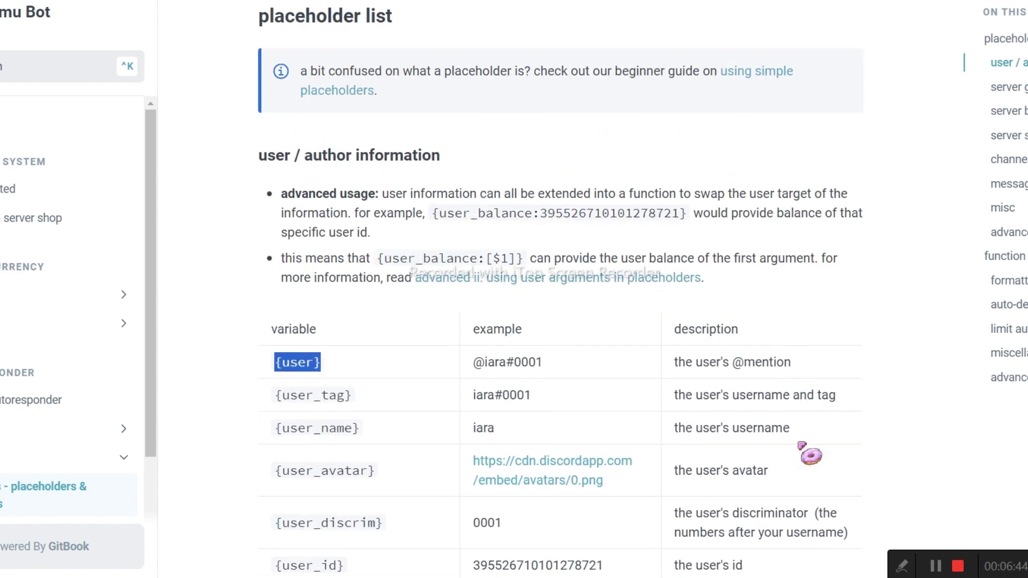
Submit the welcome embed form and set the greet channel to #welcy via /set messages greetchannel.
key("alt+Tab")
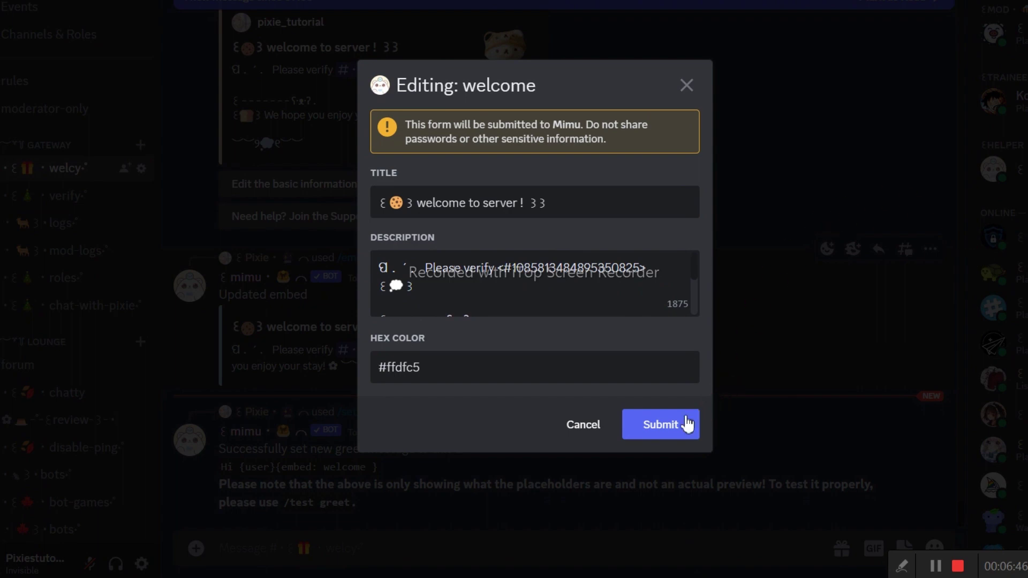
left_click(597, 428)
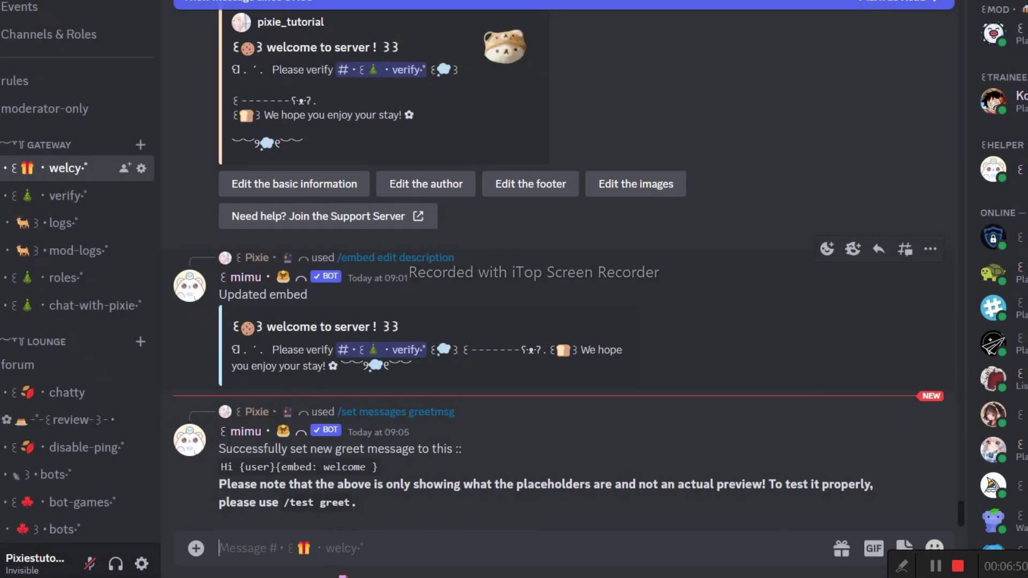
type("/")
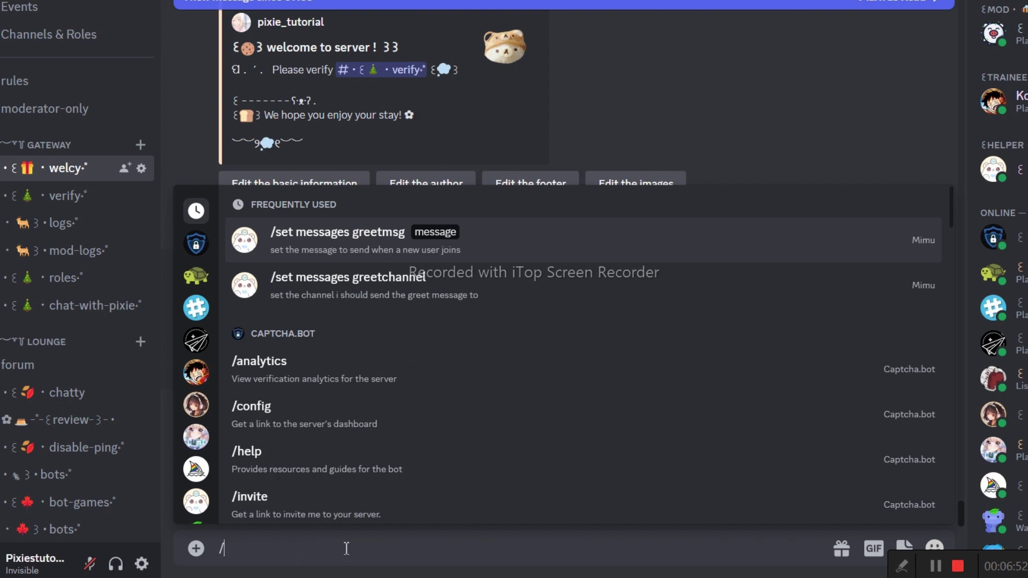
type("set")
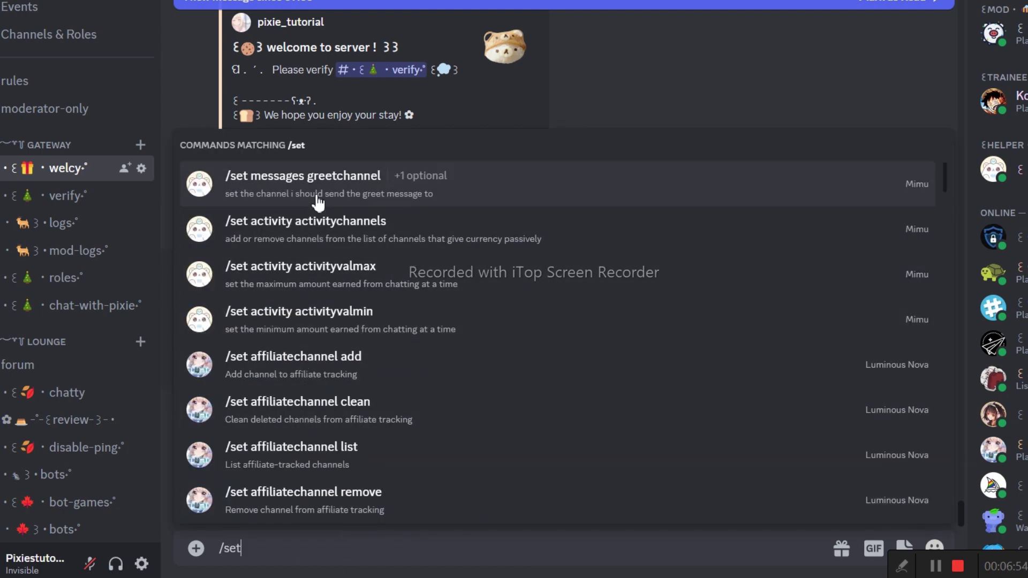
left_click(319, 201)
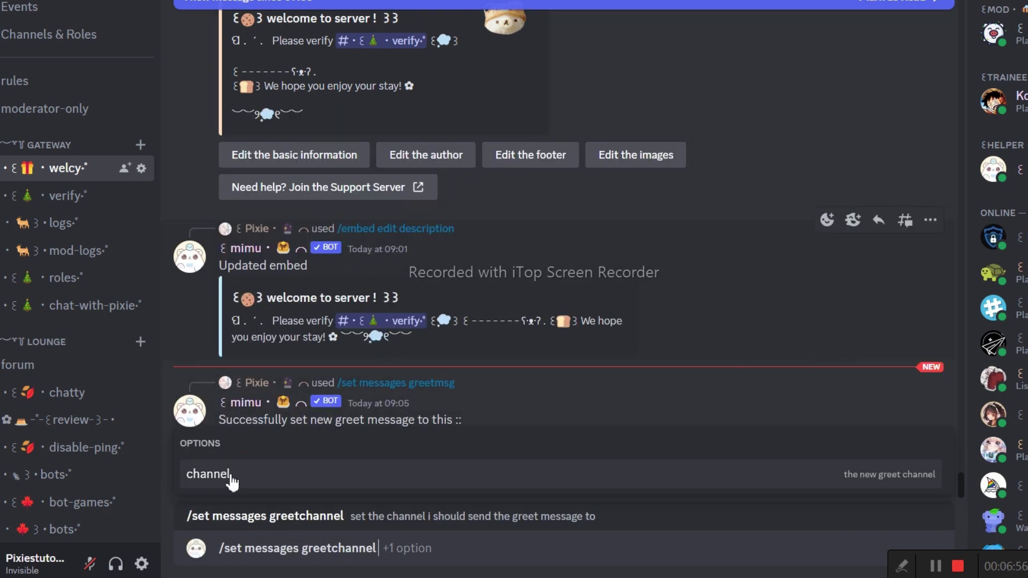
left_click(231, 479)
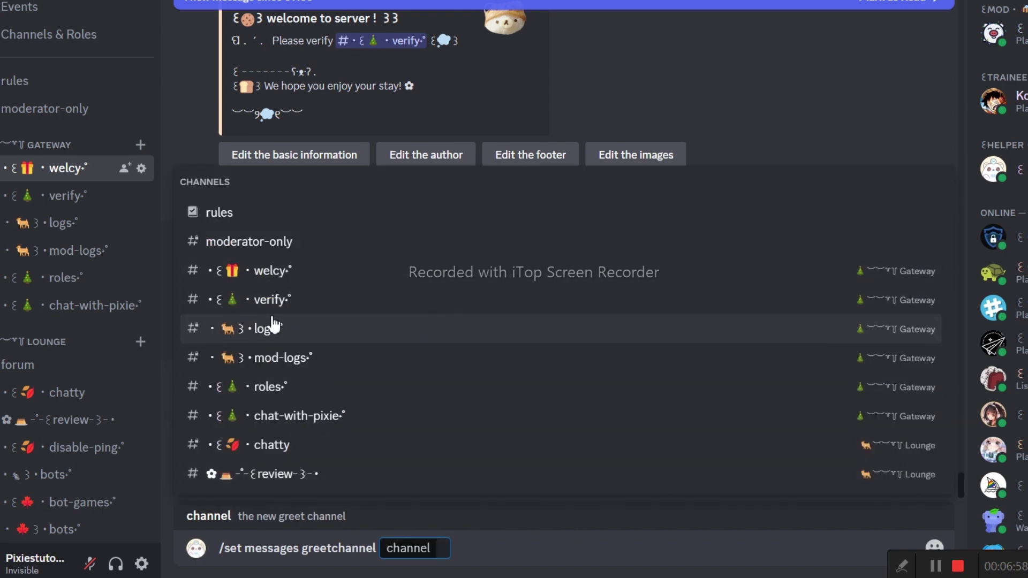
type("we")
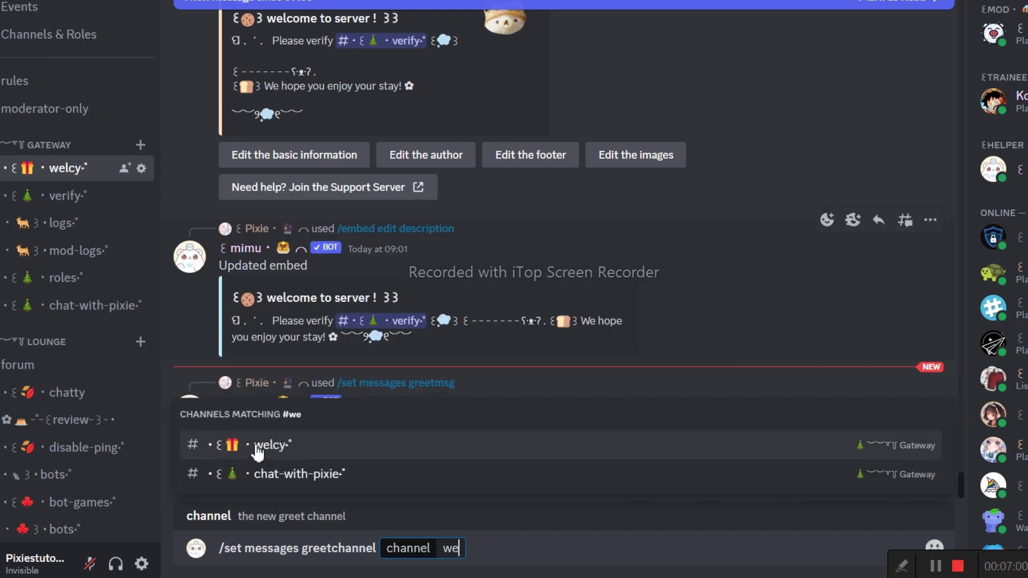
left_click(257, 453)
key("Return")
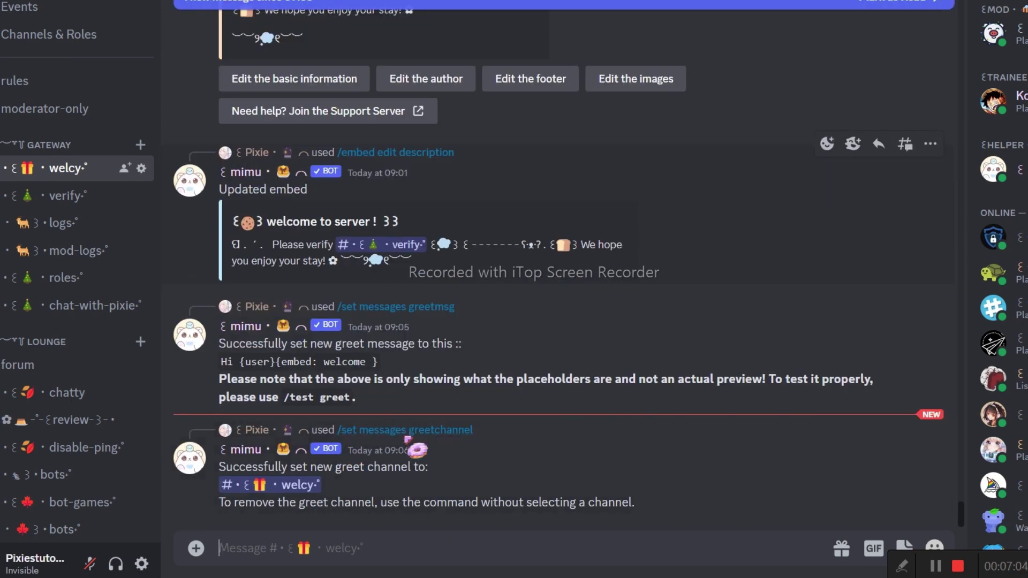
mouse_move(425, 466)
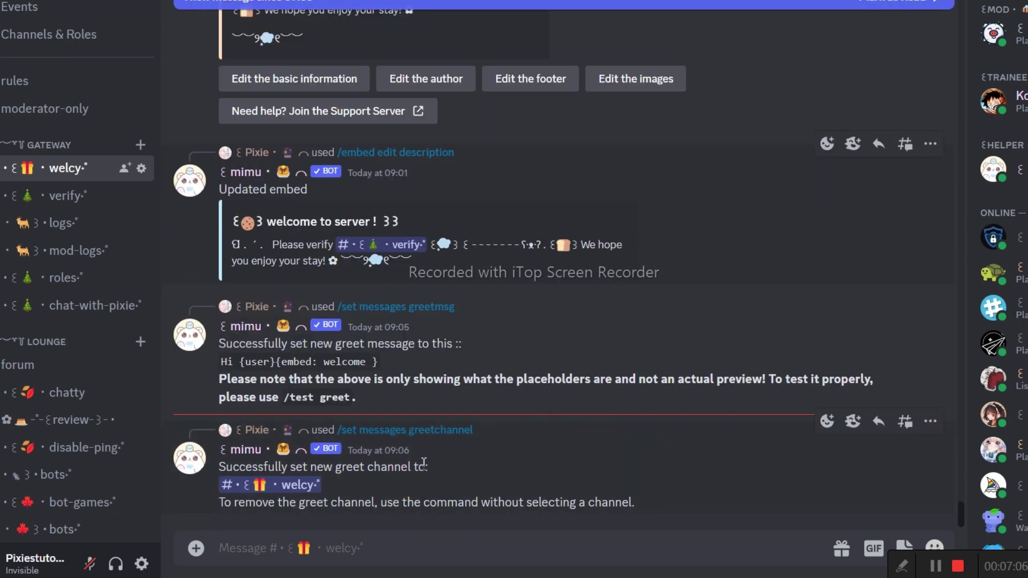
type("/")
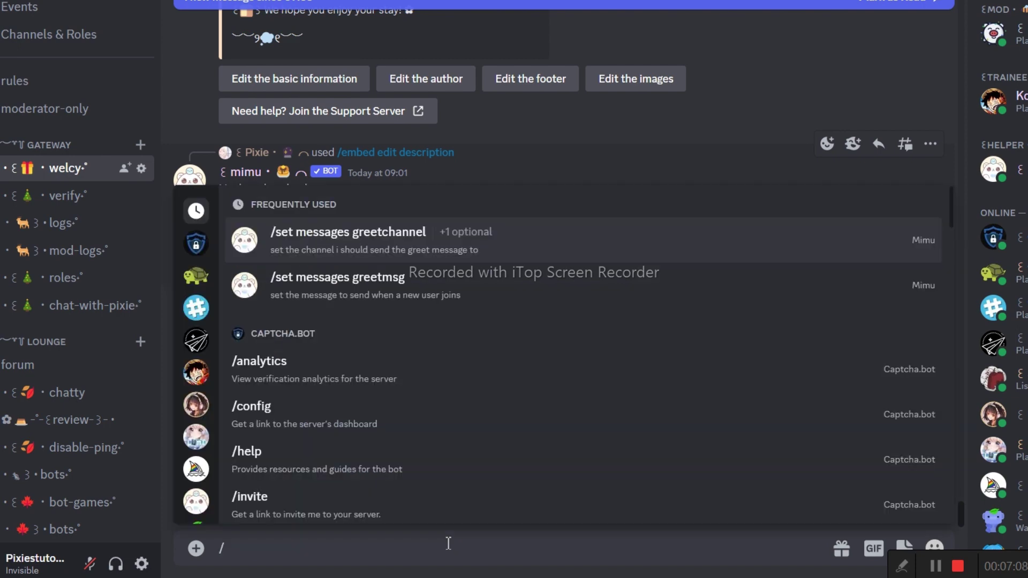
type("test")
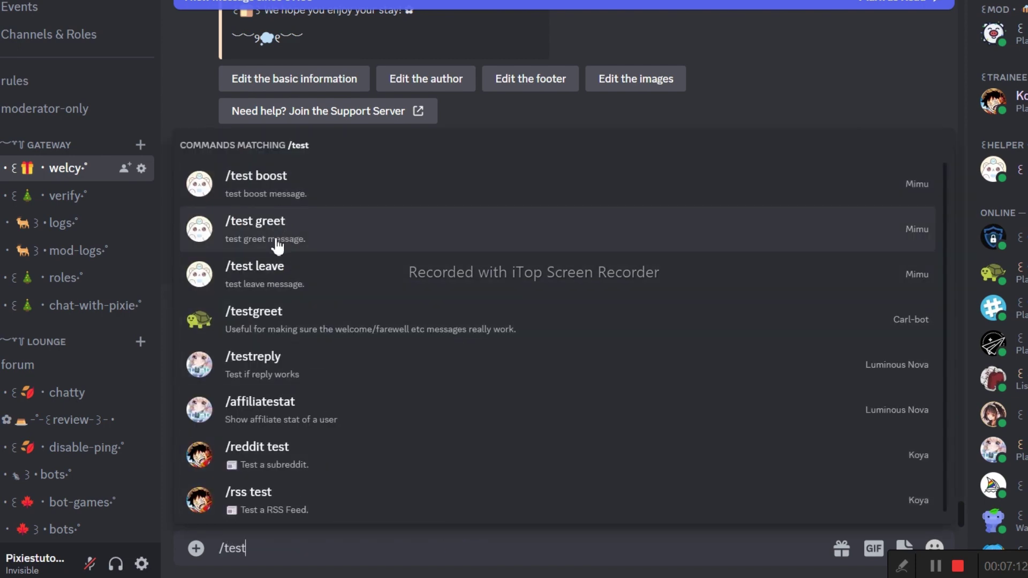
Run /test greet, then enlarge and close the posted embed's bear thumbnail.
left_click(276, 234)
key("Return")
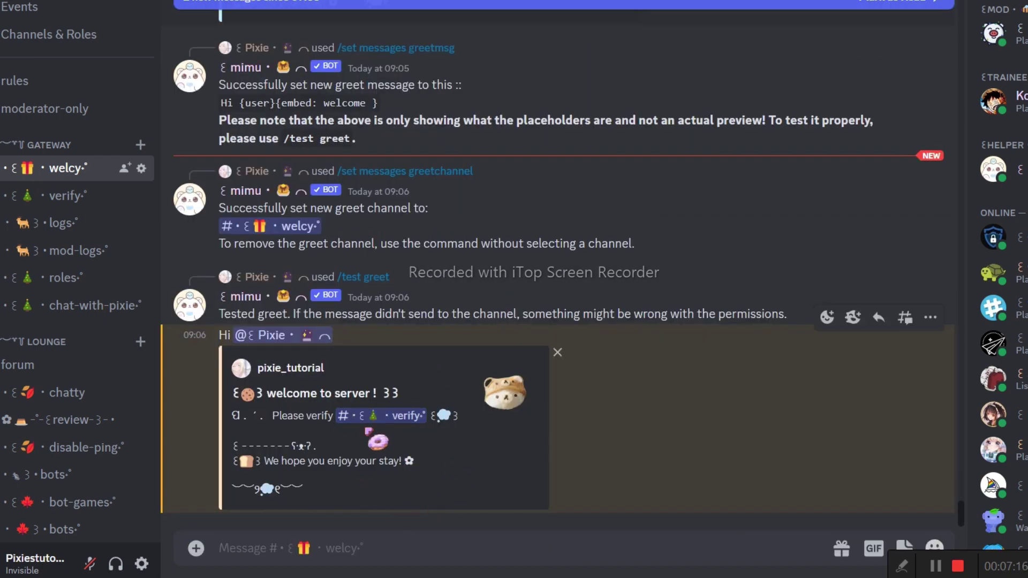
mouse_move(506, 413)
left_click(506, 414)
left_click(233, 418)
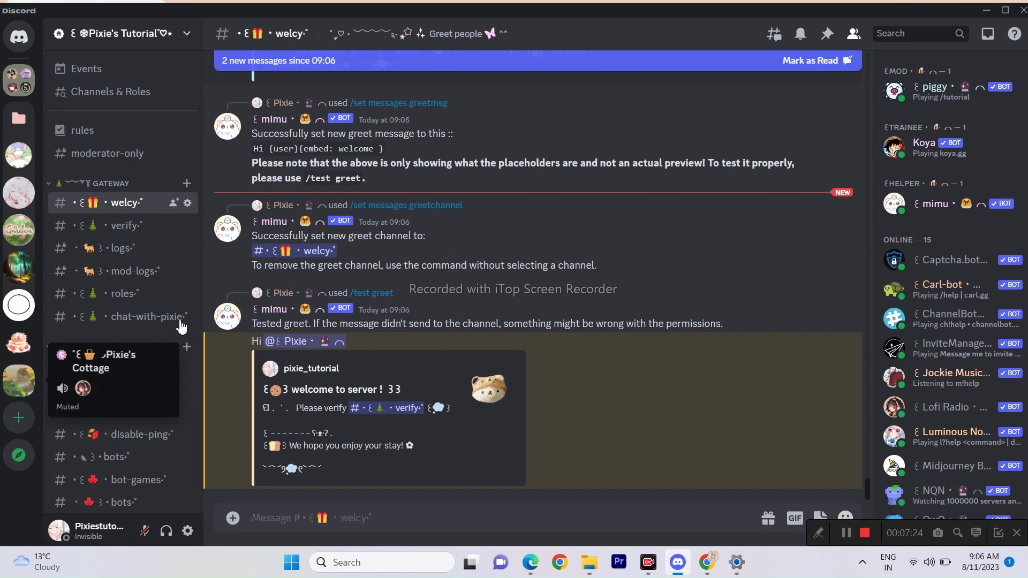
left_click(18, 385)
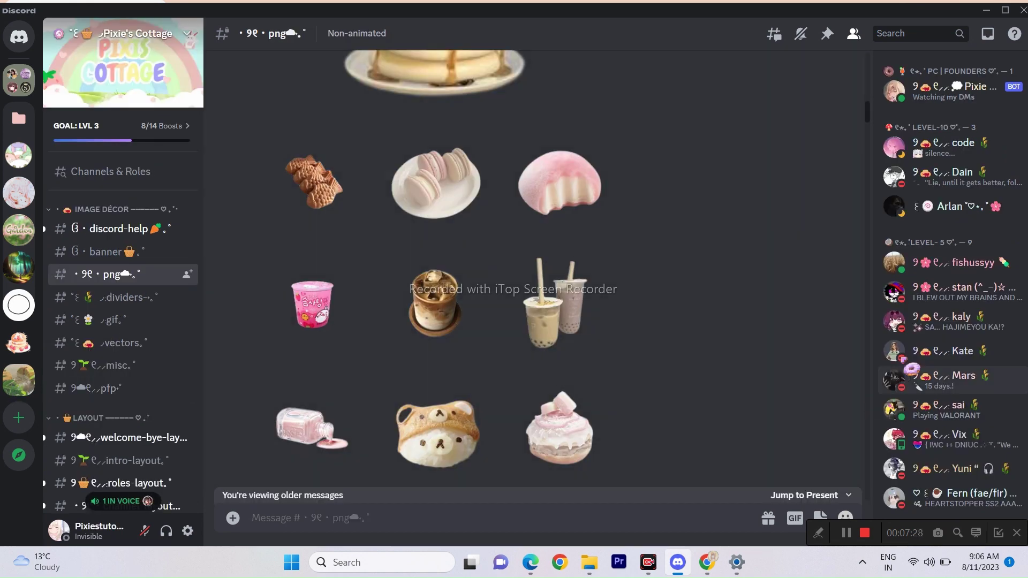
left_click_drag(872, 124, 890, 99)
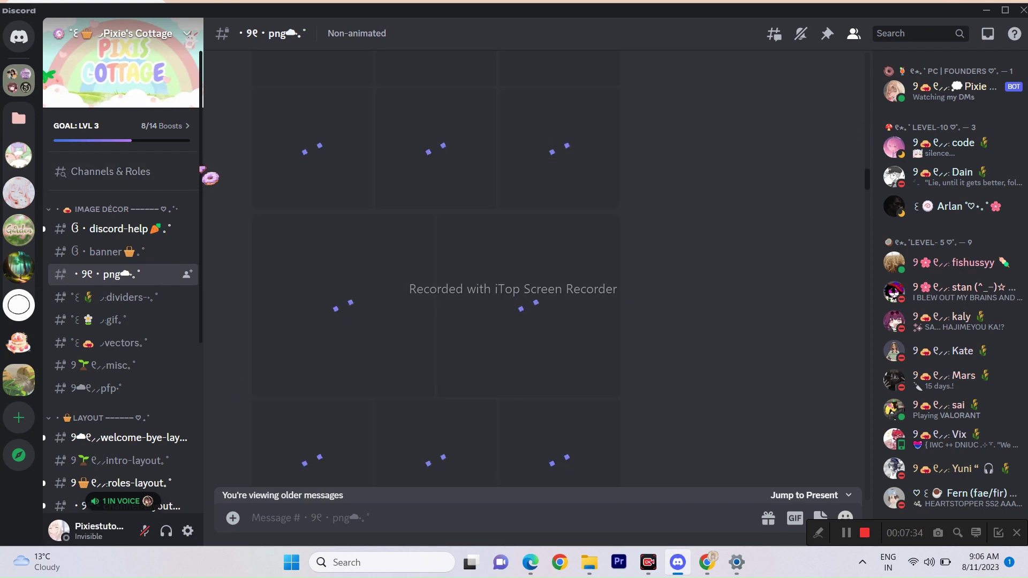
left_click_drag(212, 185, 207, 356)
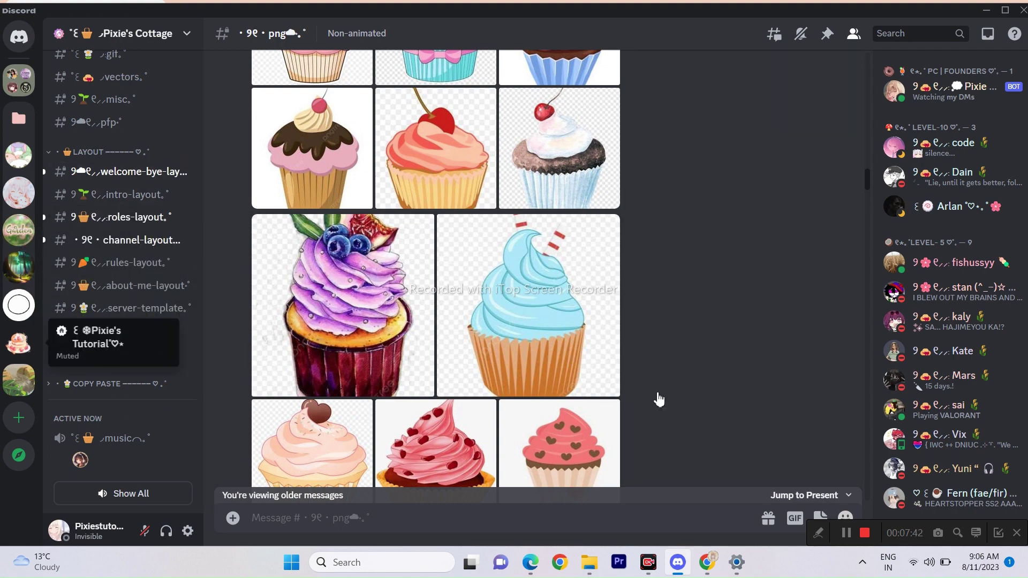
left_click(19, 343)
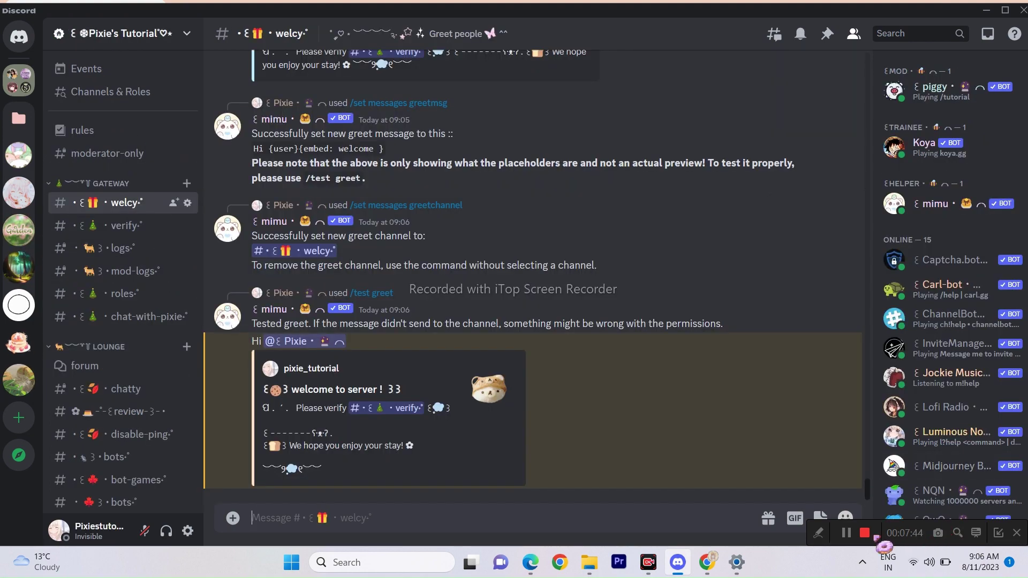